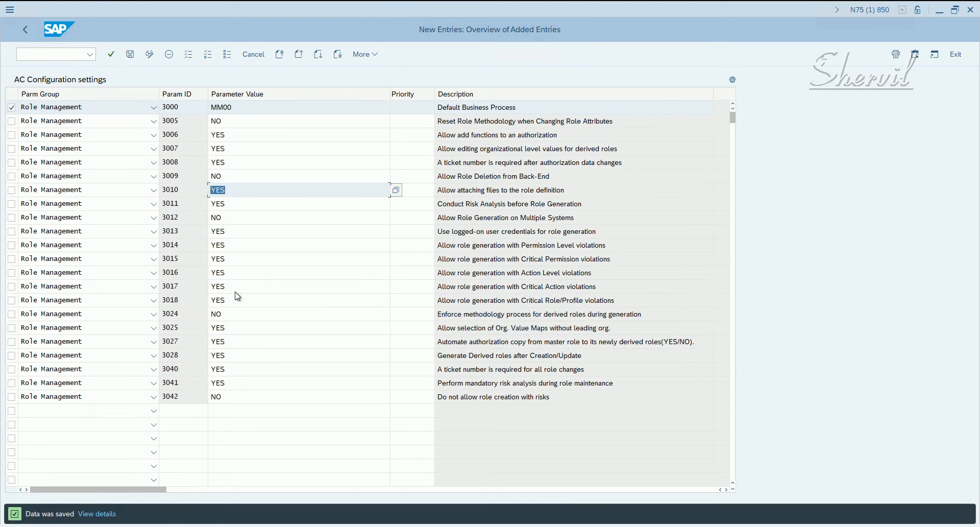
Leave the configuration settings and Customizing, and open user maintenance with transaction SU01.
click(27, 30)
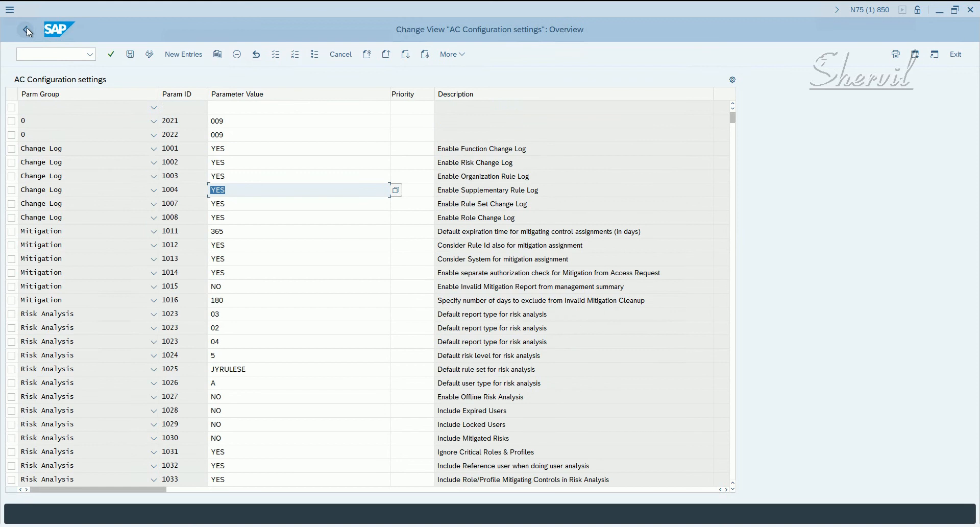
click(27, 29)
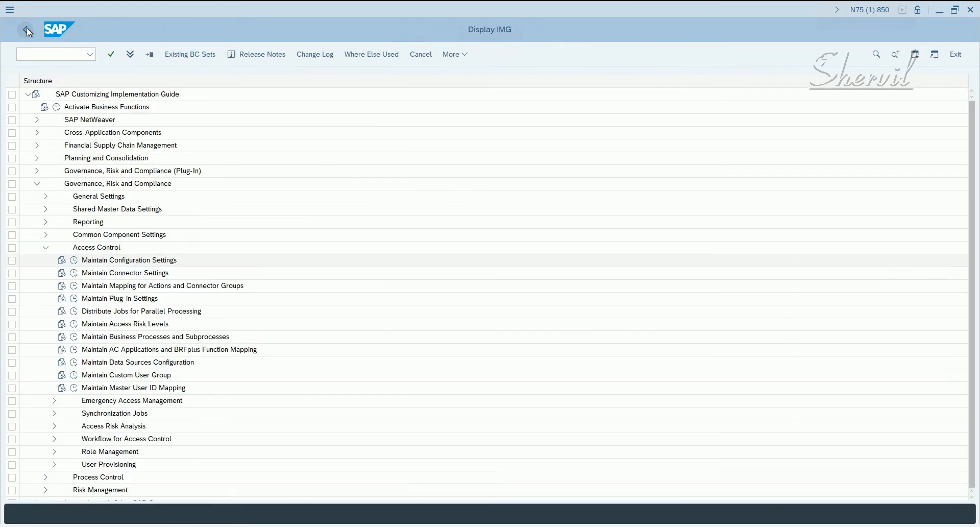
click(27, 29)
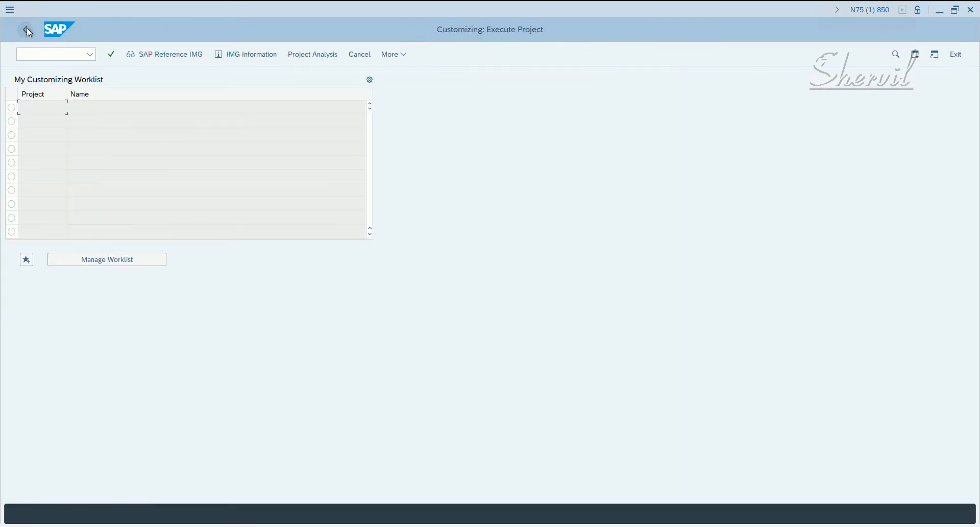
click(27, 30)
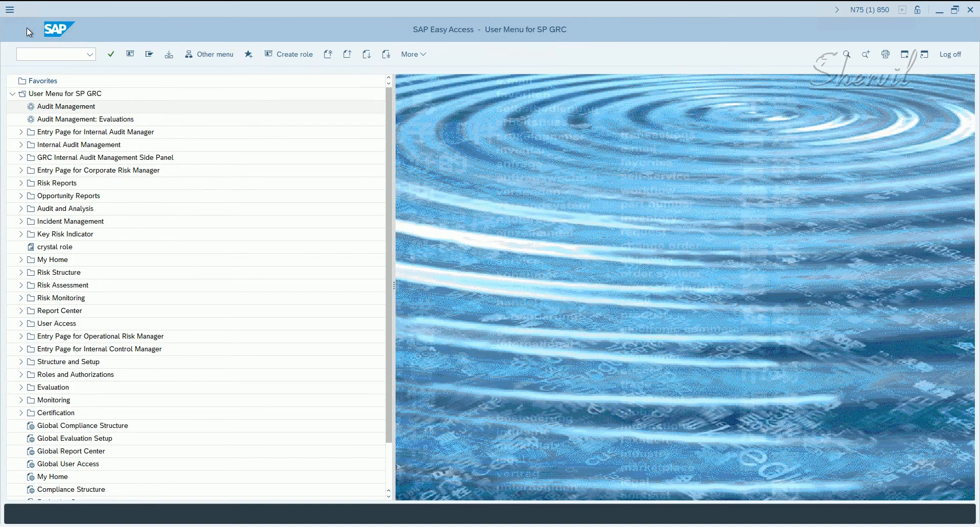
click(57, 54)
text(SU01)
key(Return)
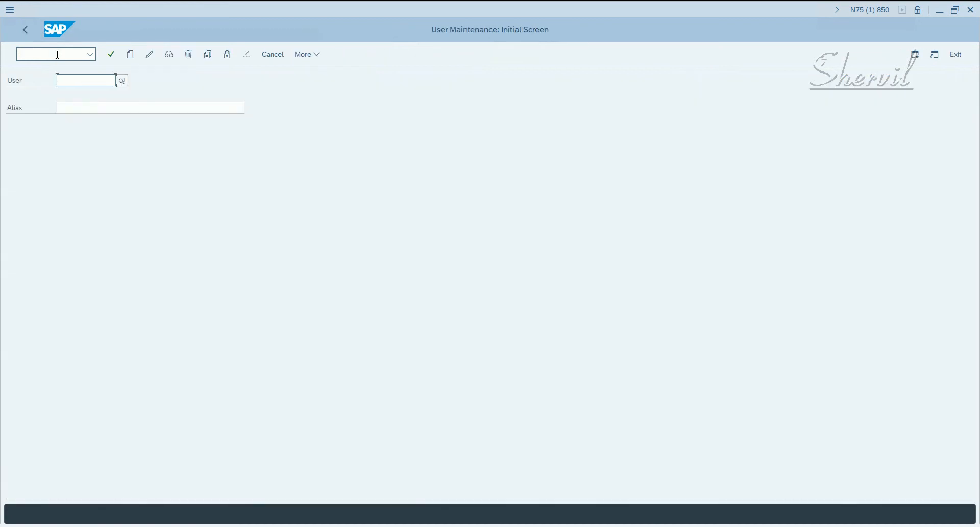
Start creating a new user with the ID OTCOWNER.
text(OTCWE)
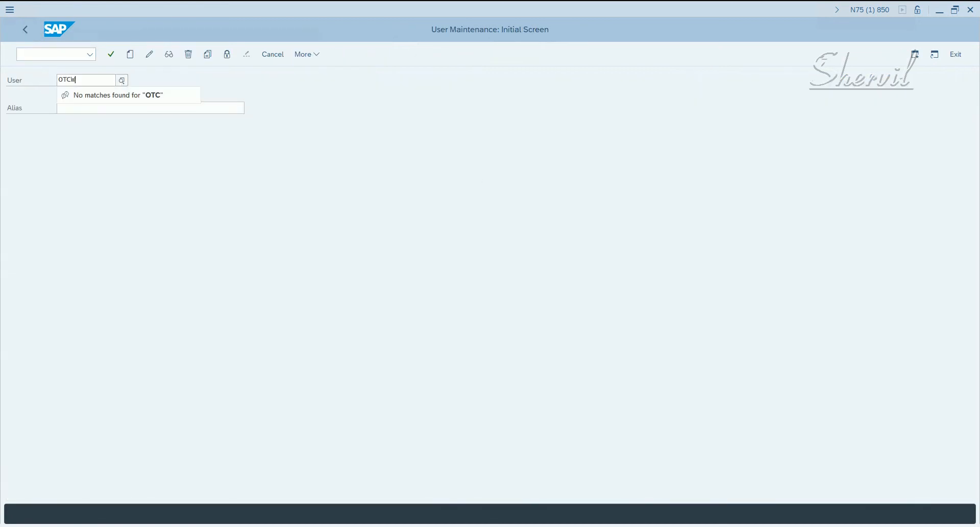
key(BackSpace)
key(BackSpace)
text(ONER)
key(BackSpace)
key(BackSpace)
key(BackSpace)
key(BackSpace)
text(OR)
key(BackSpace)
key(BackSpace)
text(ONWER)
key(BackSpace)
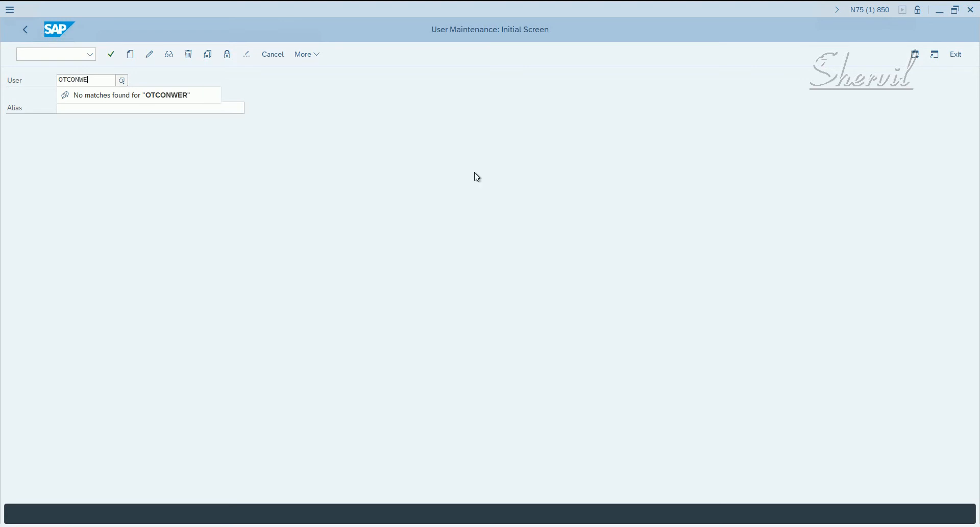
key(BackSpace)
key(BackSpace)
key(BackSpace)
text(E)
key(BackSpace)
text(WNER)
click(291, 180)
click(131, 54)
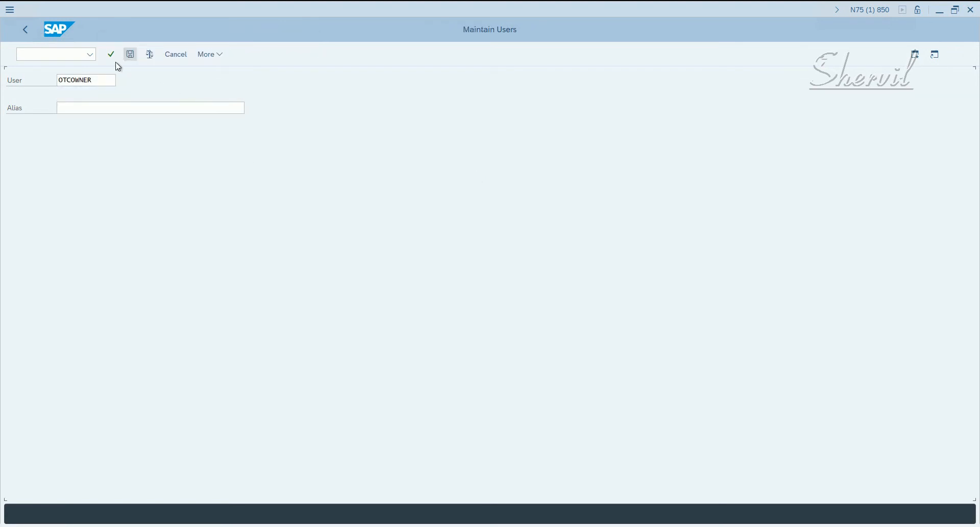
Set the new user's last name to "OTC Roles Owner" in the address data.
click(135, 176)
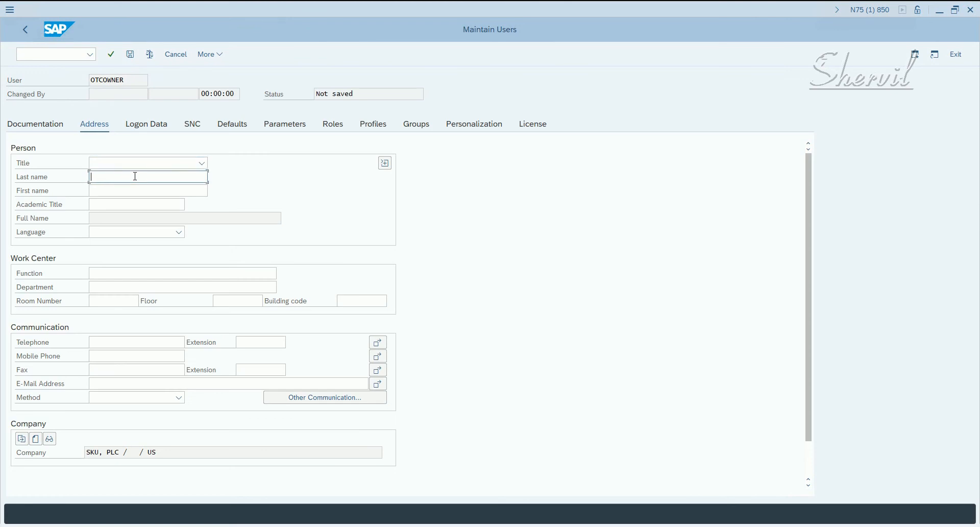
text(OTC Roles Ownere)
key(BackSpace)
key(BackSpace)
key(Return)
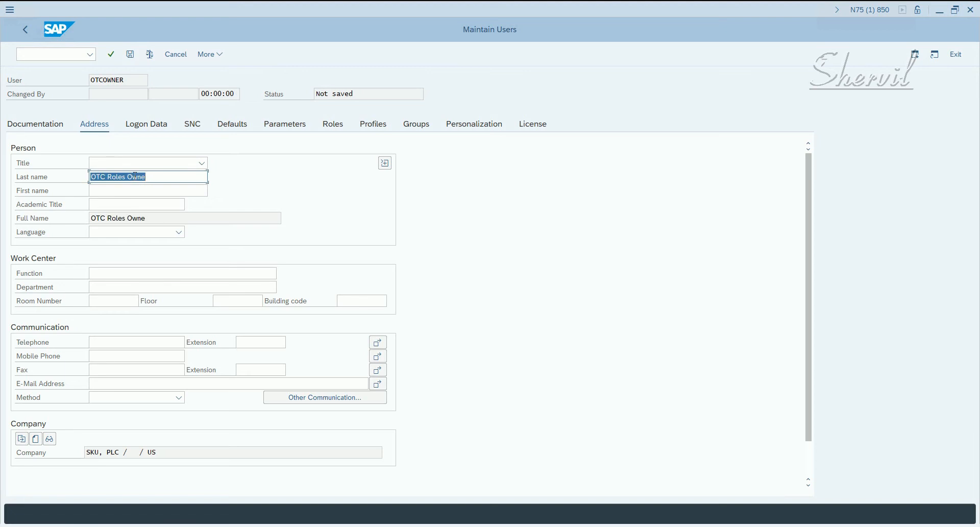
click(171, 179)
text(r)
key(Return)
Enter and repeat the initial password in the logon data of user OTCOWNER.
click(144, 132)
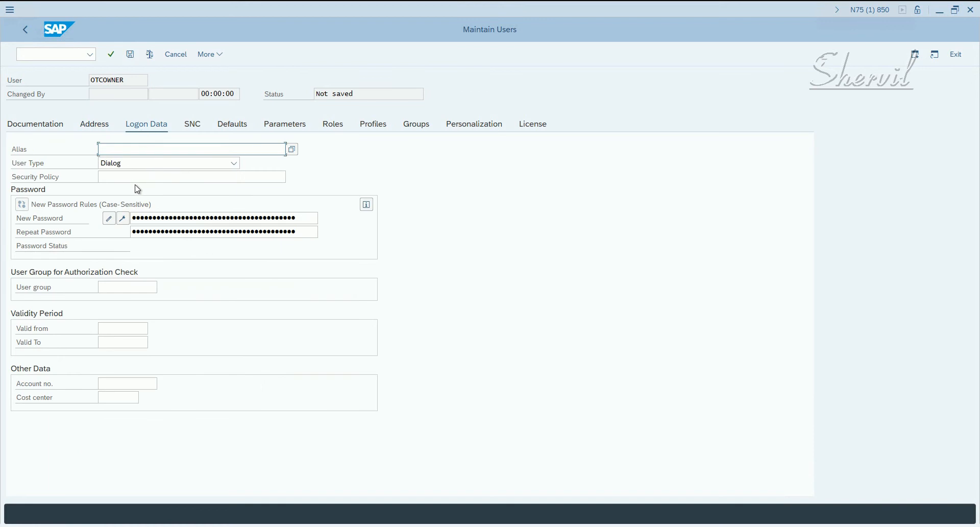
click(189, 218)
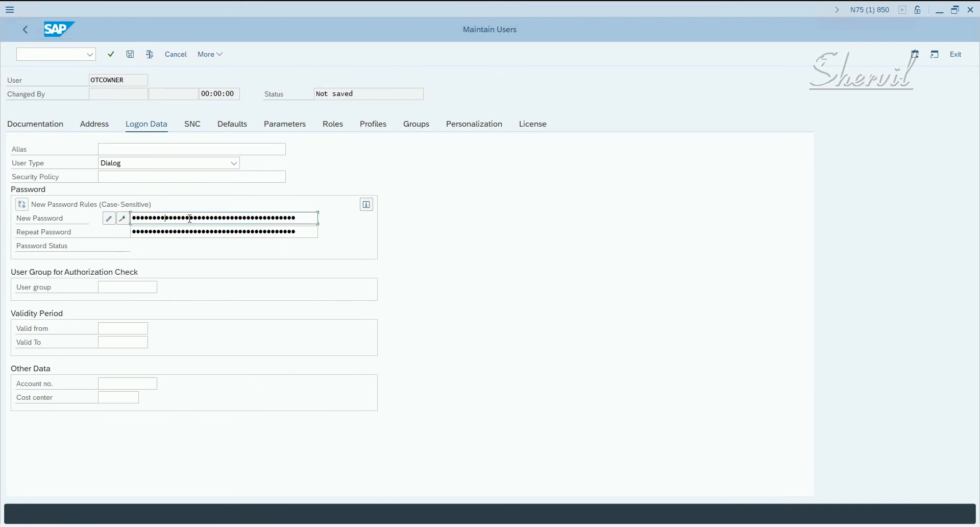
key(Tab)
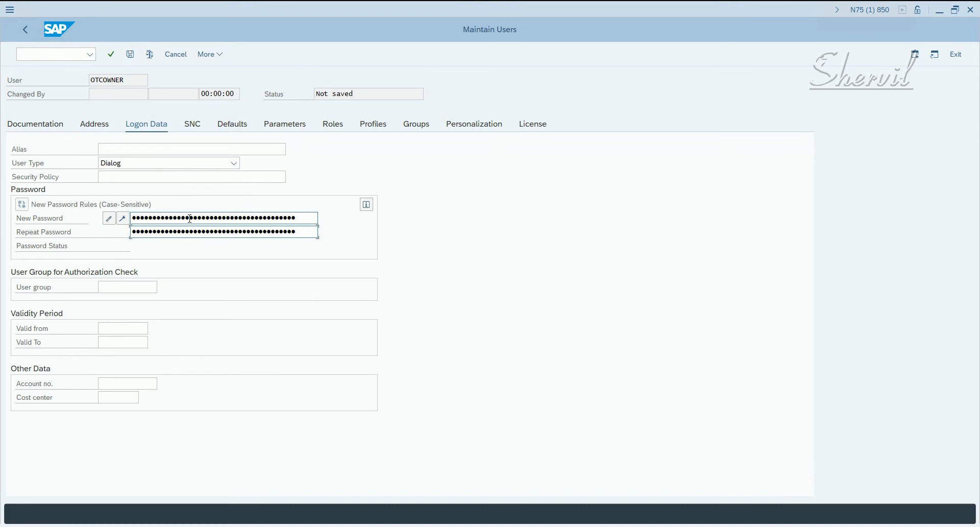
key(Return)
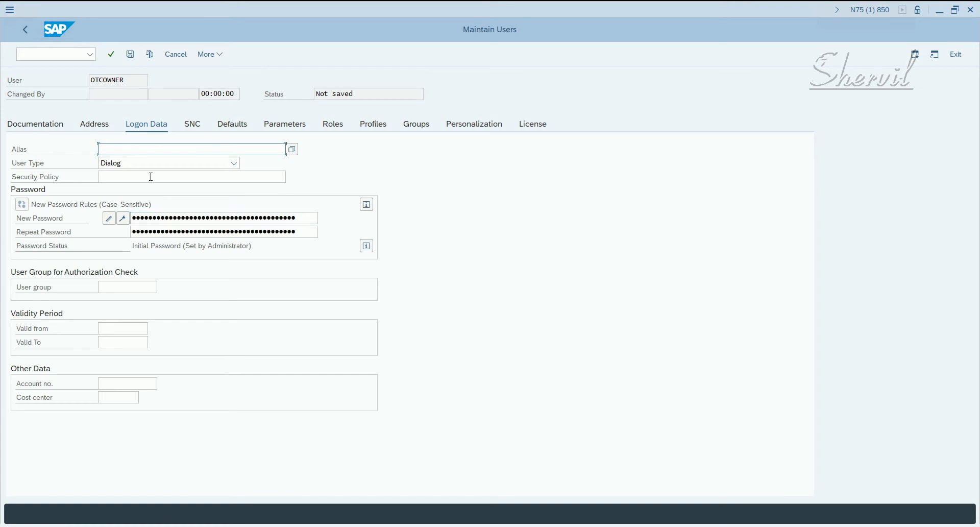
click(99, 149)
drag(133, 80, 56, 97)
Set the user's default decimal notation to 1,234,567.89 and the date format to MM/DD/YYYY (Gregorian Date).
click(228, 130)
click(146, 177)
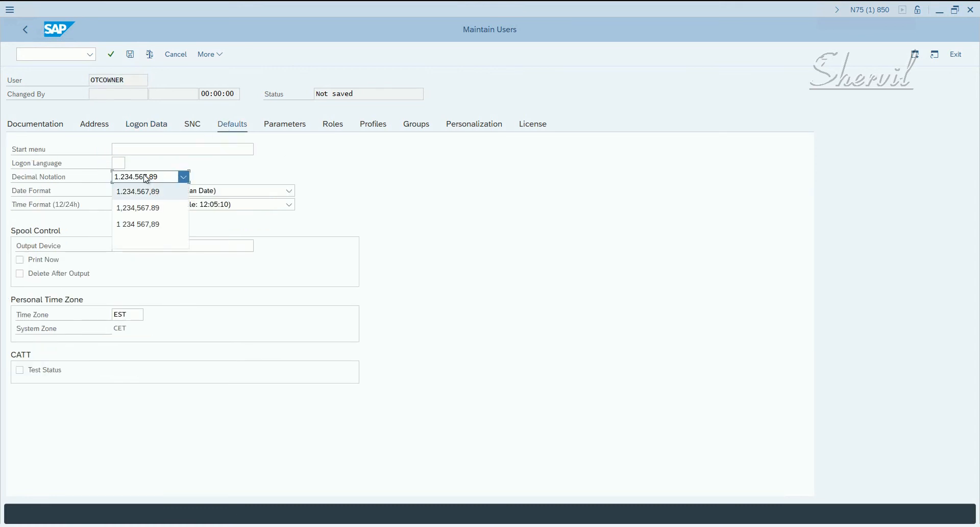
click(142, 206)
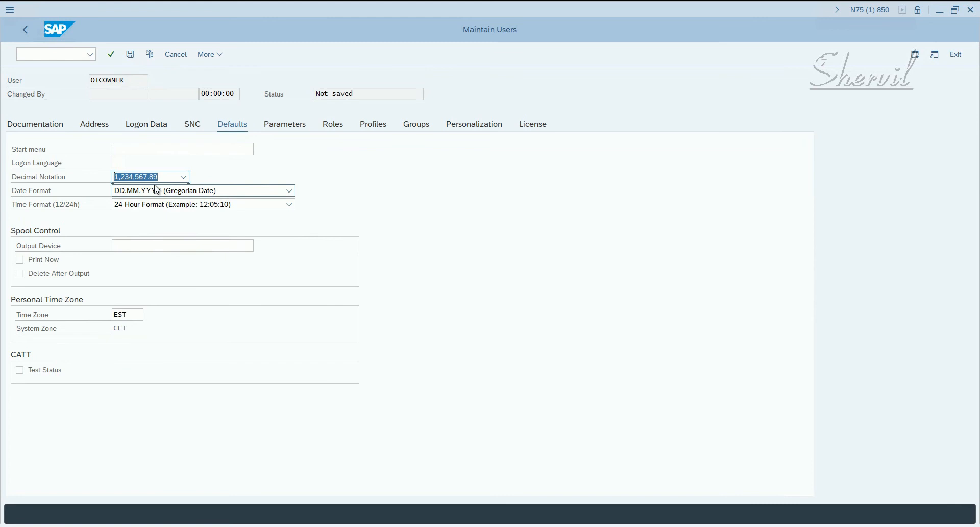
click(156, 190)
click(141, 217)
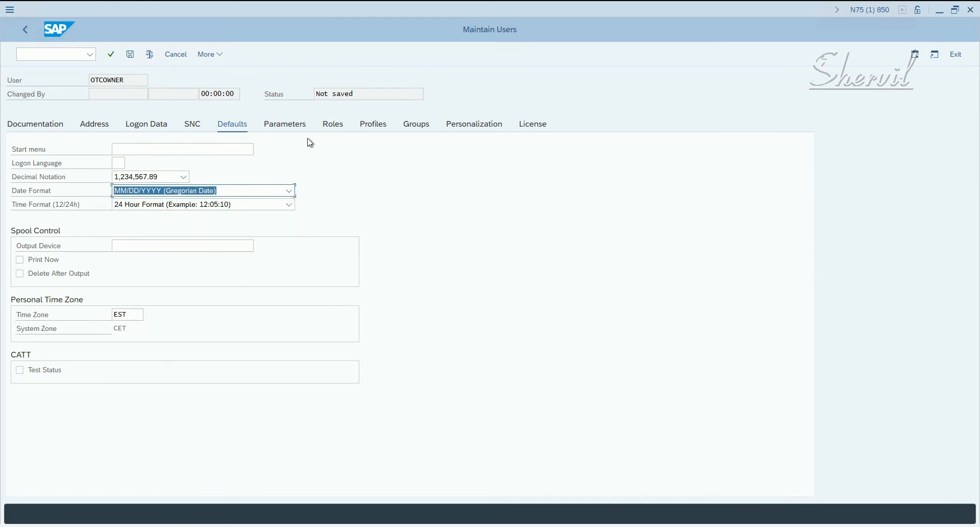
Search the single roles for *GRAC* from the first row of the user's role assignments.
click(332, 129)
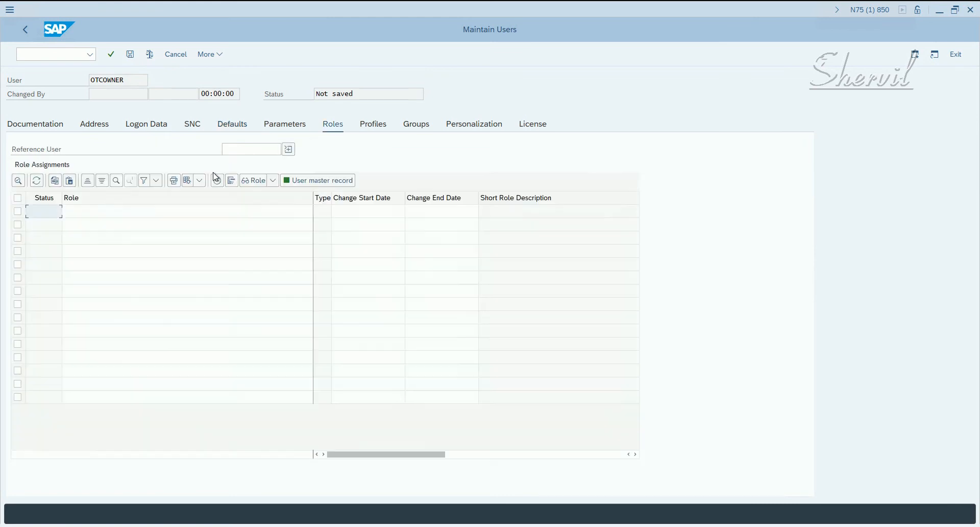
click(157, 212)
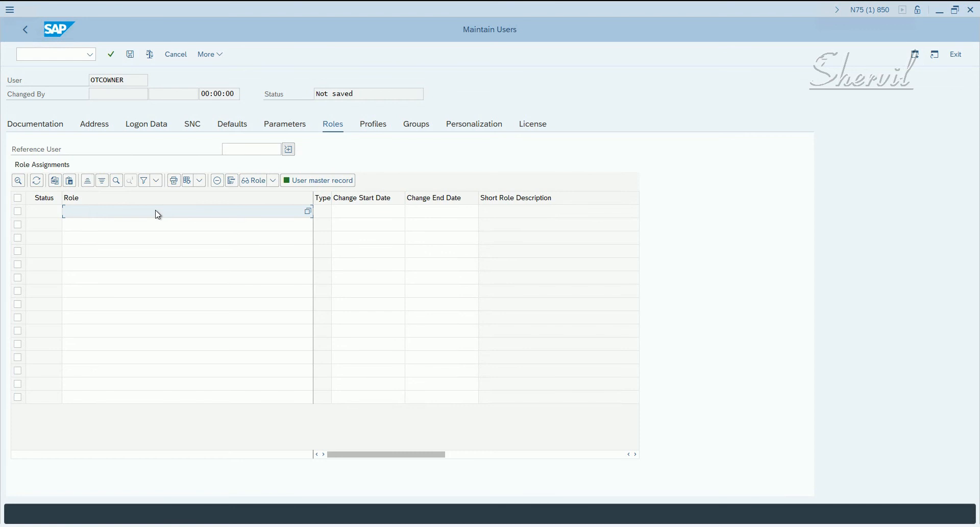
click(156, 211)
text(*GRAC*)
click(309, 211)
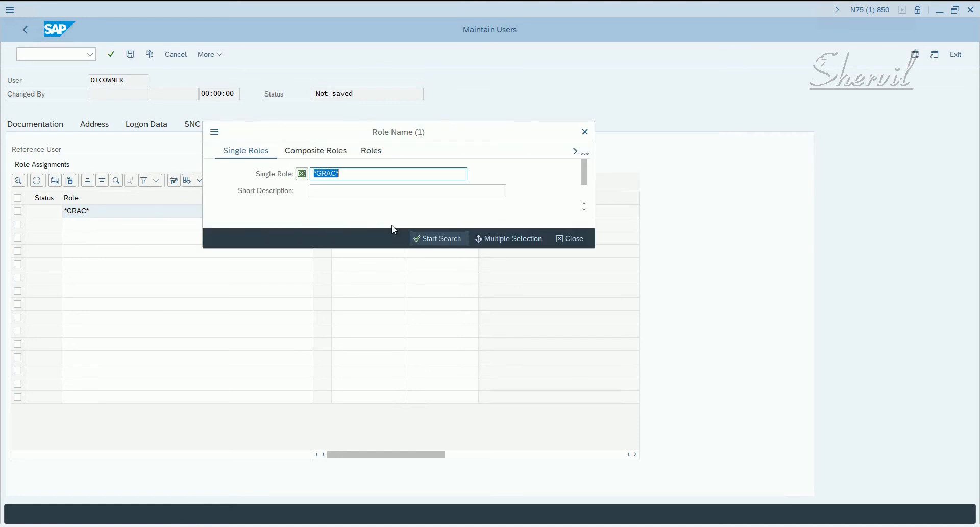
click(420, 243)
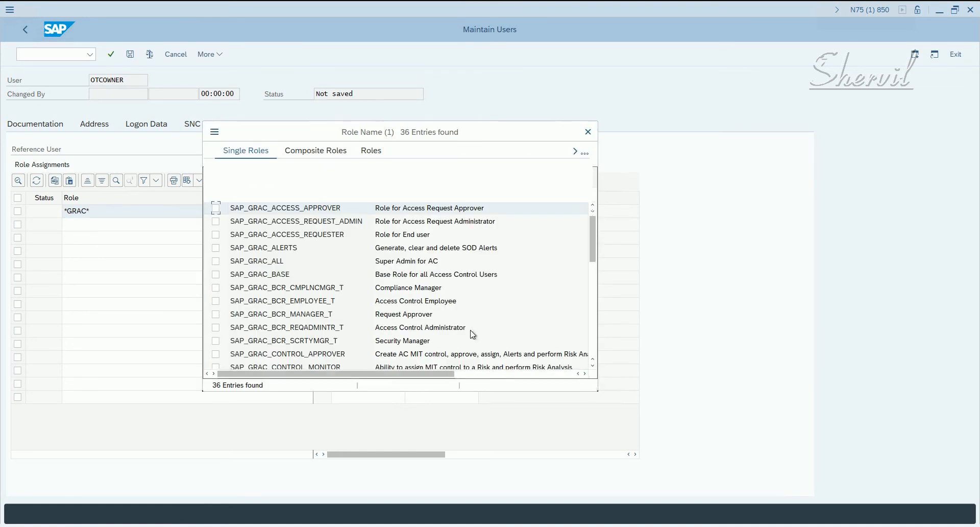
Enlarge the role search results and assign the role SAP_GRAC_ROLE_MGMT_ROLE_OWNER to the user.
drag(412, 136, 529, 63)
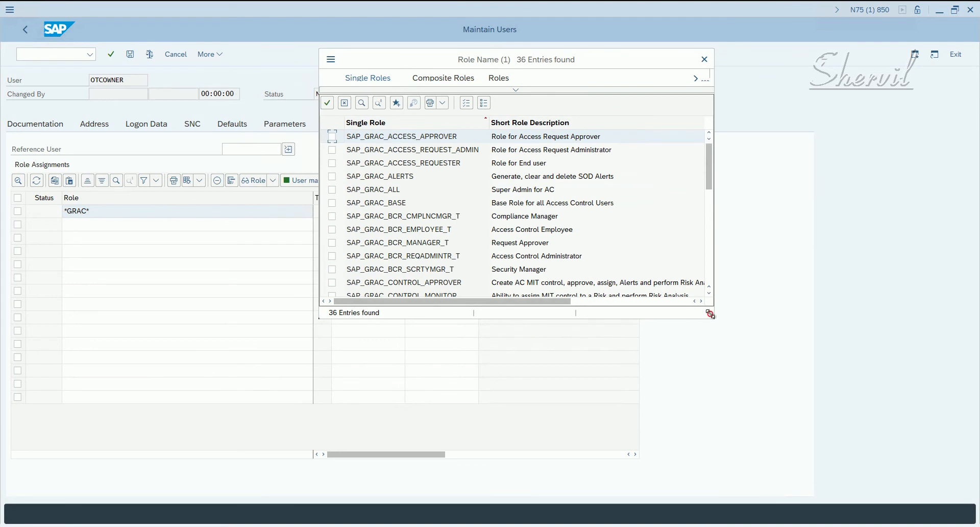
drag(758, 375, 790, 446)
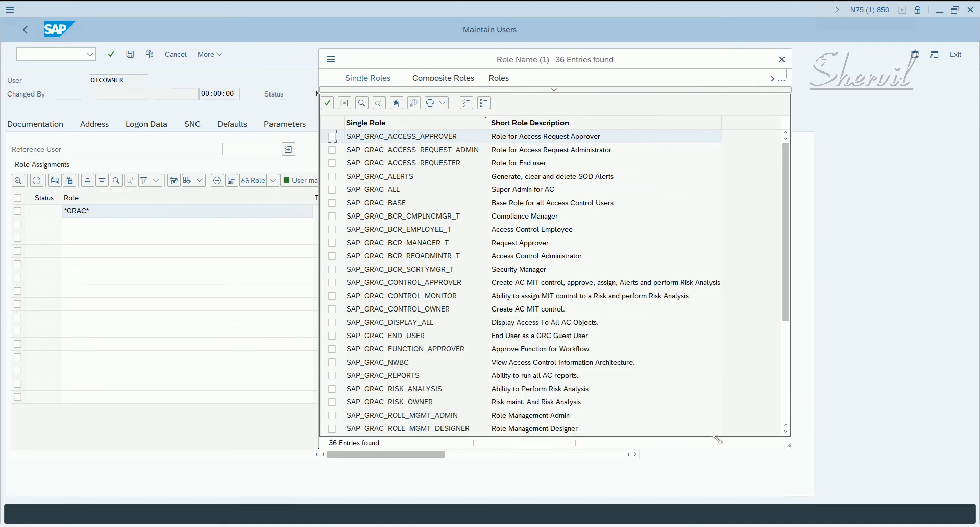
click(430, 417)
scroll(454, 410, down, 1)
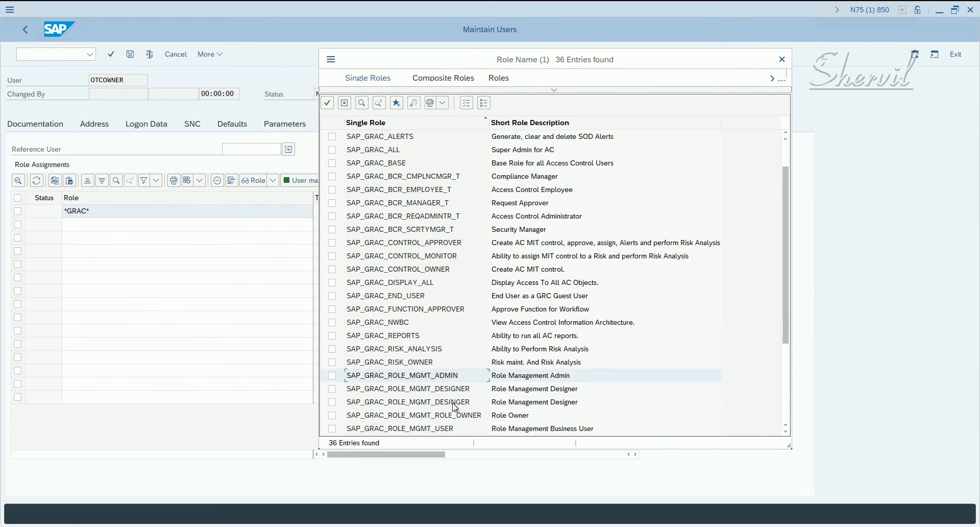
click(452, 417)
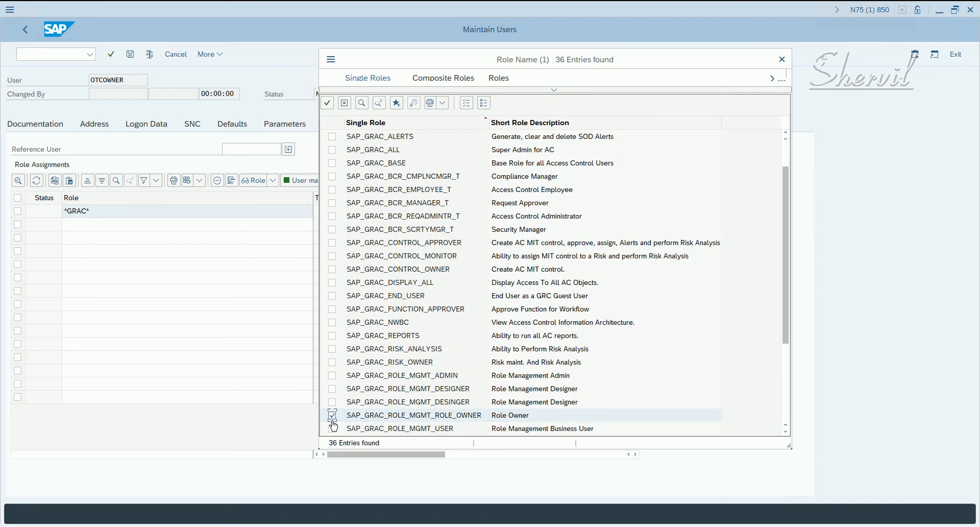
click(327, 103)
Search the single roles for *GRC* from the second row of the role assignments.
click(213, 228)
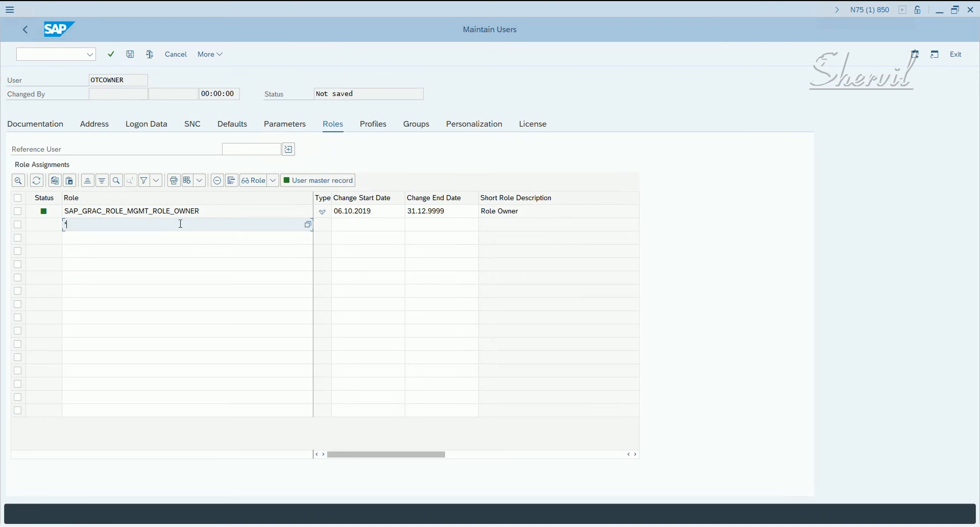
text(*GRC*)
key(F4)
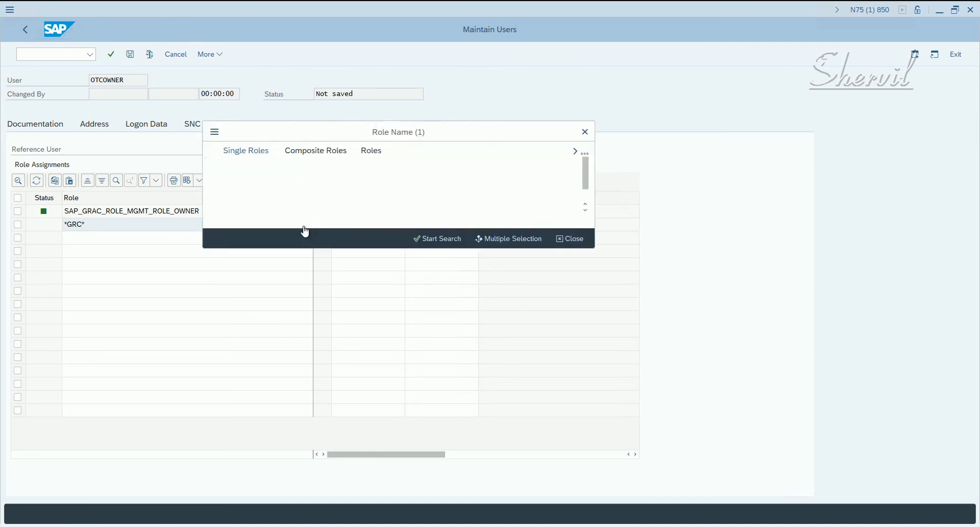
click(415, 240)
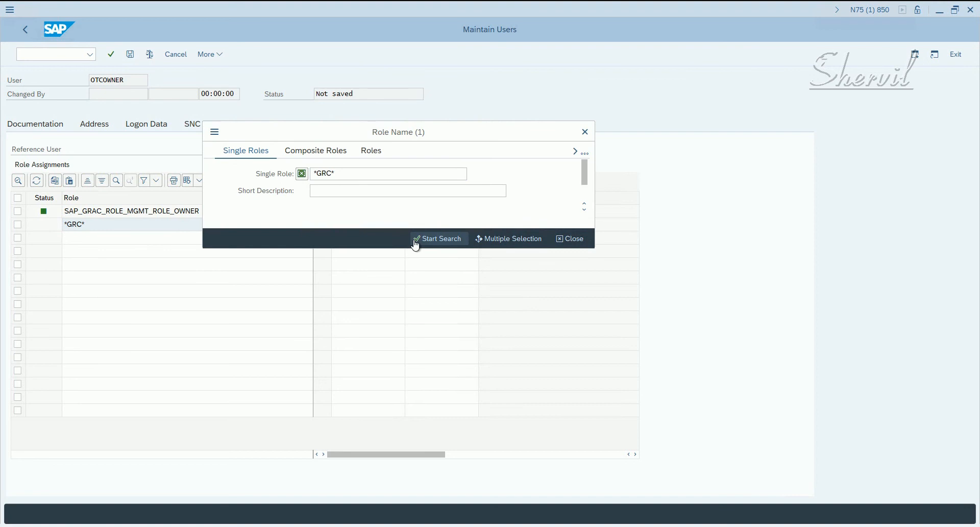
Move the role search results aside and mark the role SAP_GRC_NWBC for assignment.
drag(503, 122, 601, 106)
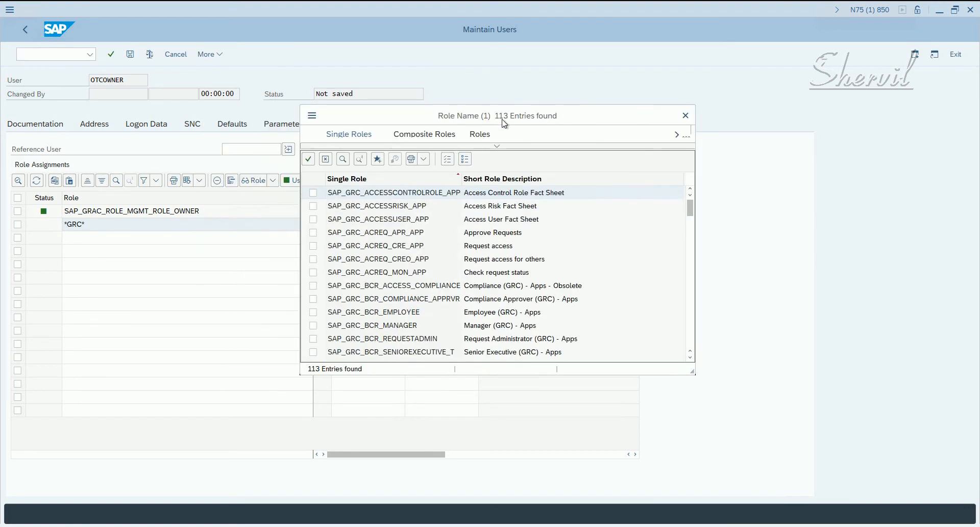
scroll(356, 275, down, 1)
scroll(357, 274, down, 5)
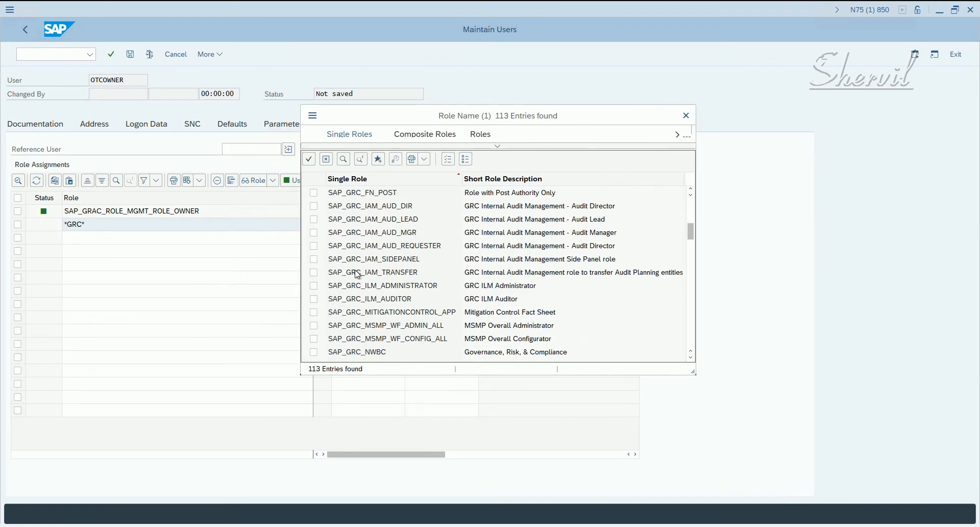
scroll(378, 279, down, 4)
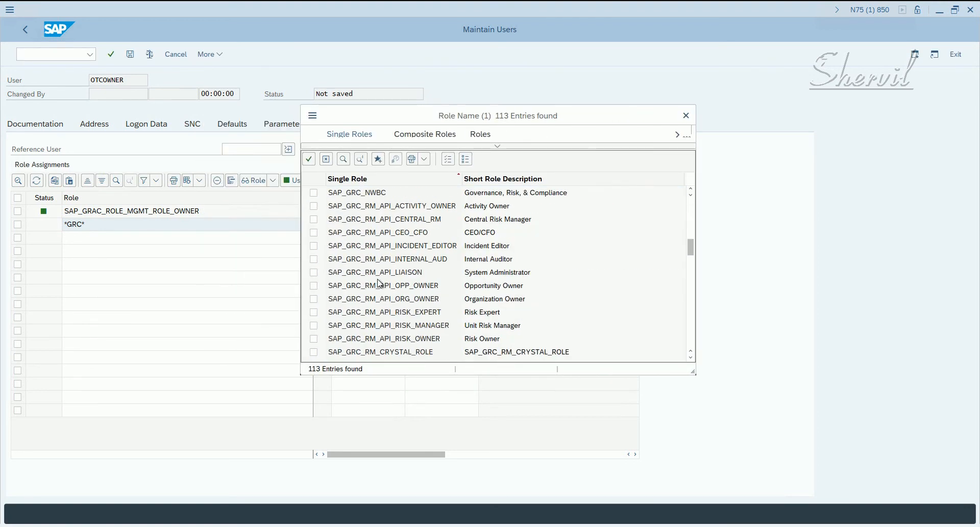
scroll(377, 278, up, 1)
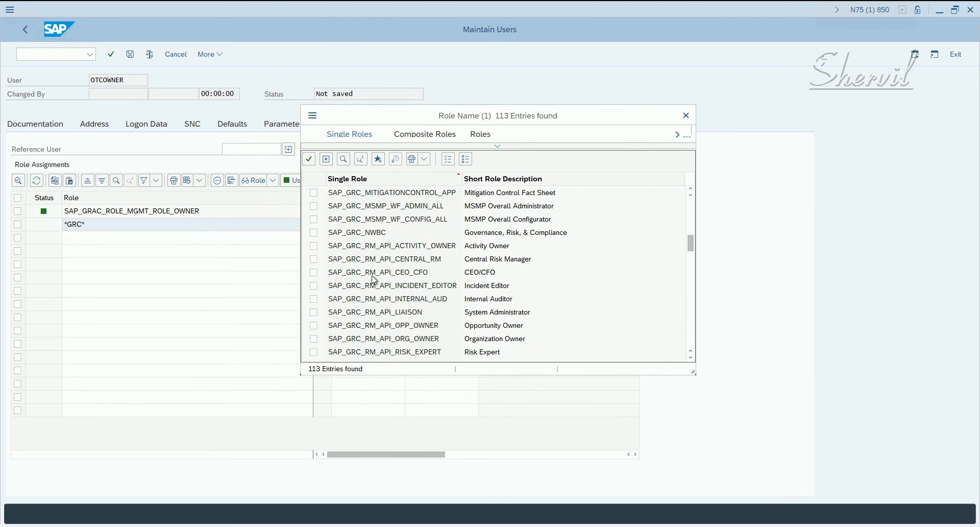
click(313, 235)
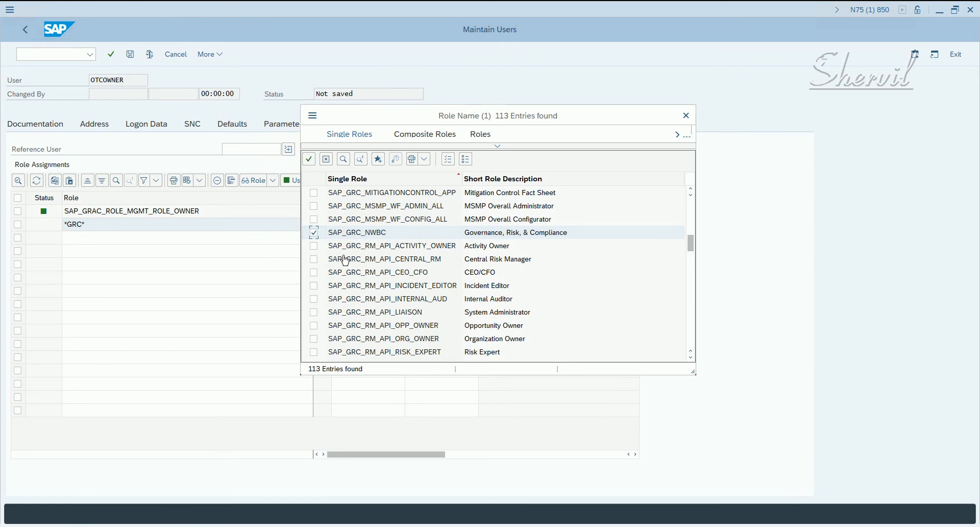
Also mark SAP_GRC_FN_BASE and SAP_GRC_FN_BUSINESS_USER in the search results and assign all marked roles to the user.
scroll(346, 259, down, 3)
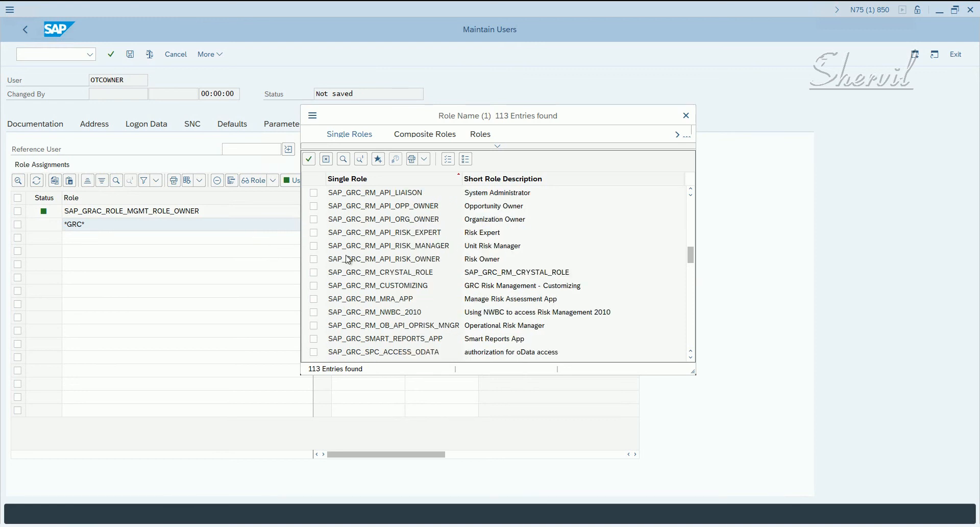
scroll(378, 278, up, 3)
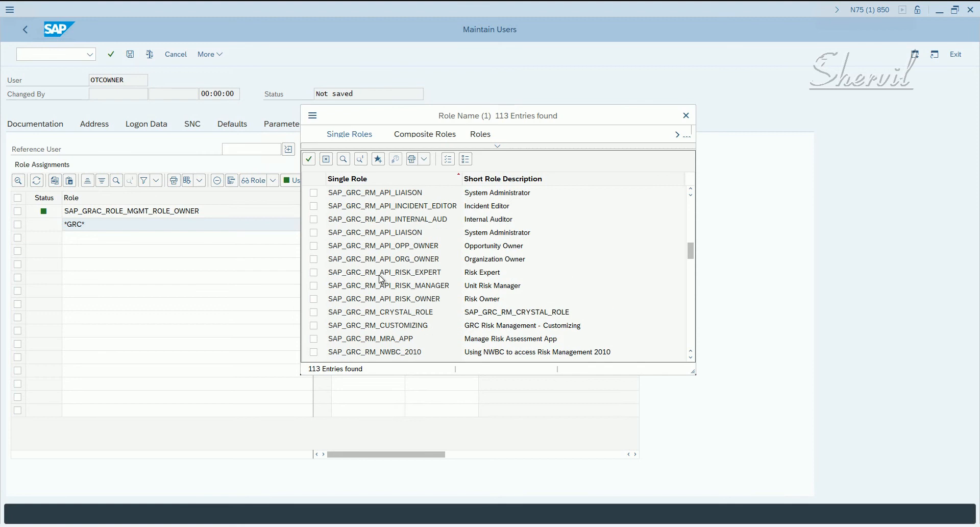
scroll(377, 265, up, 10)
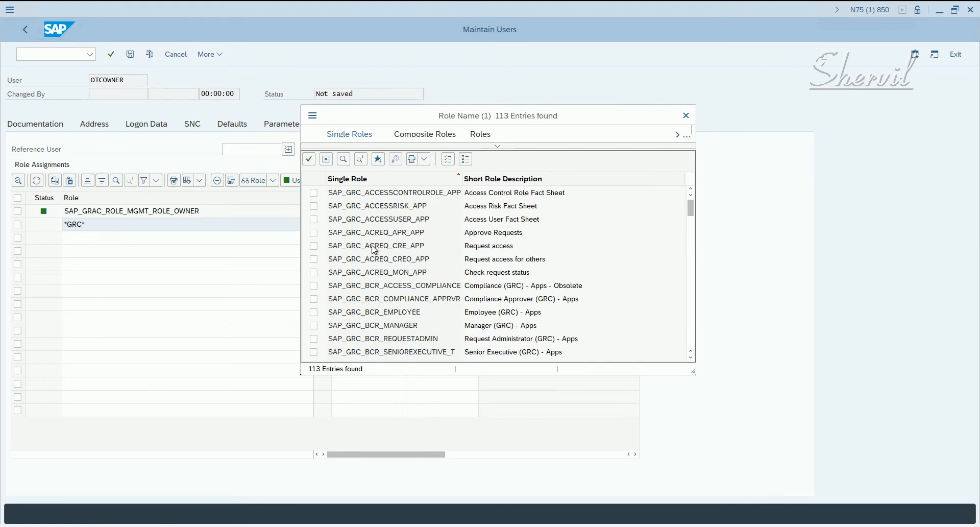
scroll(375, 249, down, 2)
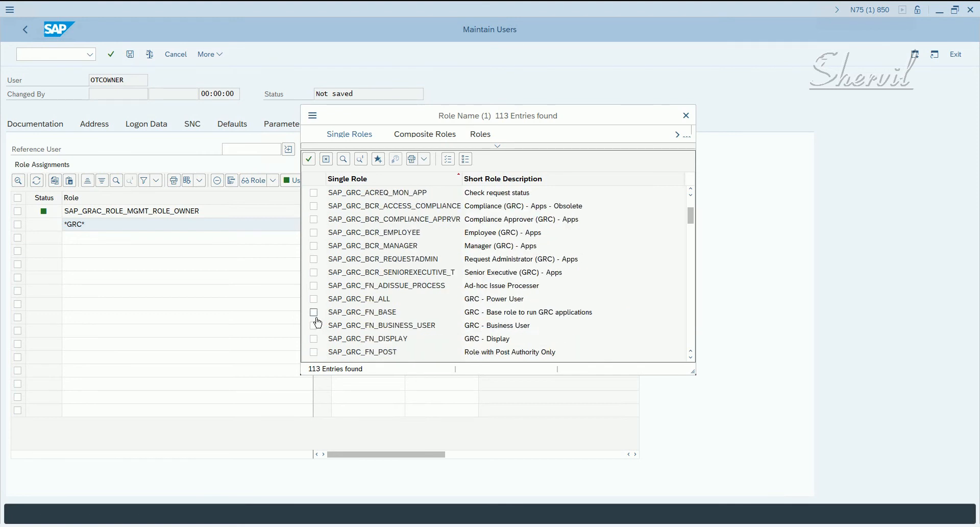
click(373, 312)
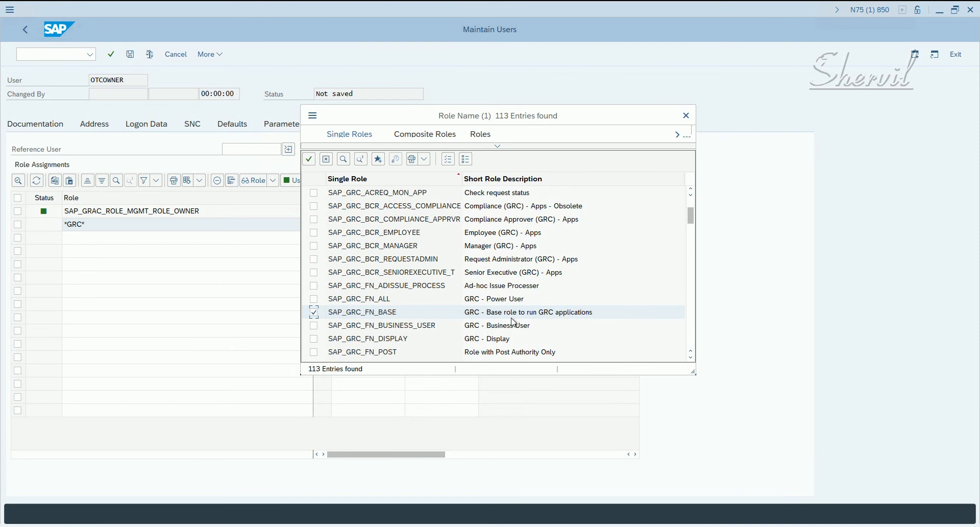
click(316, 326)
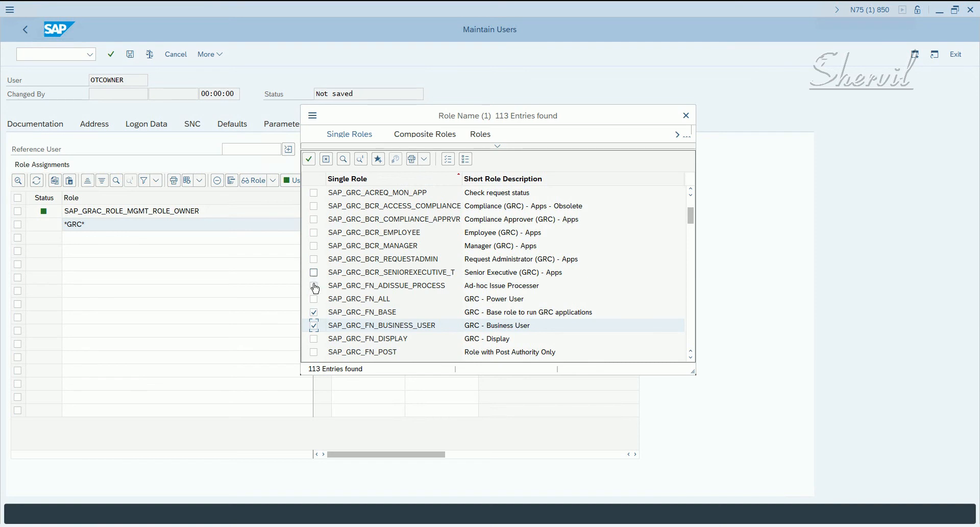
click(309, 159)
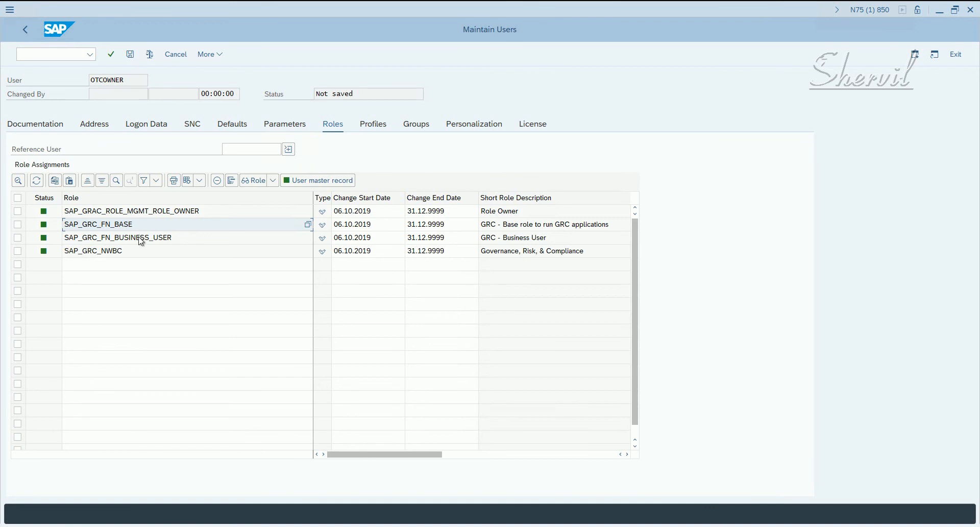
Open the assigned role SAP_GRAC_ROLE_MGMT_ROLE_OWNER for changing, generate its authorization profile and return to the role.
double_click(124, 210)
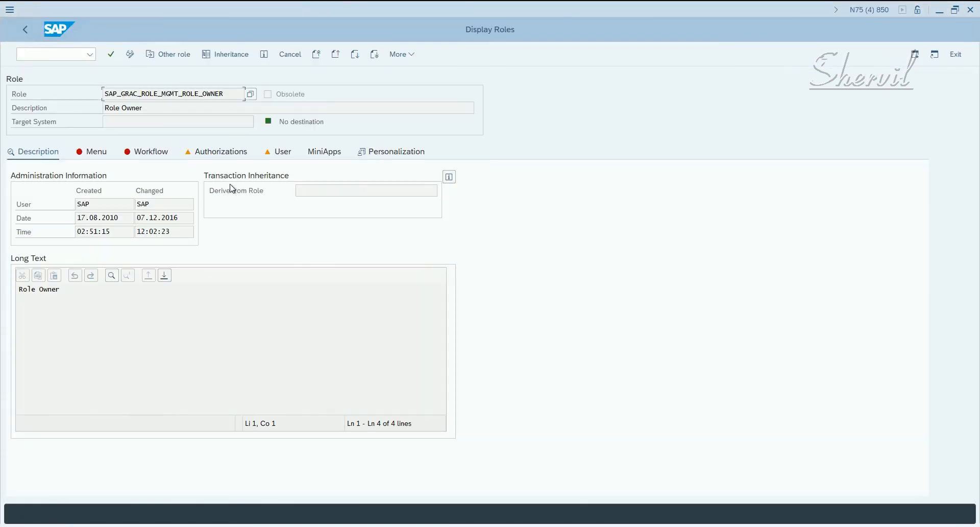
click(212, 159)
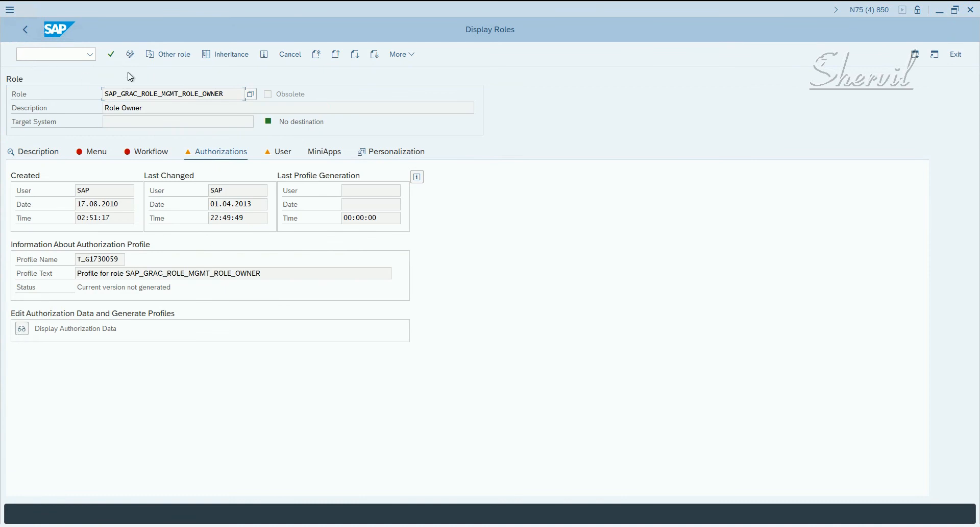
click(130, 54)
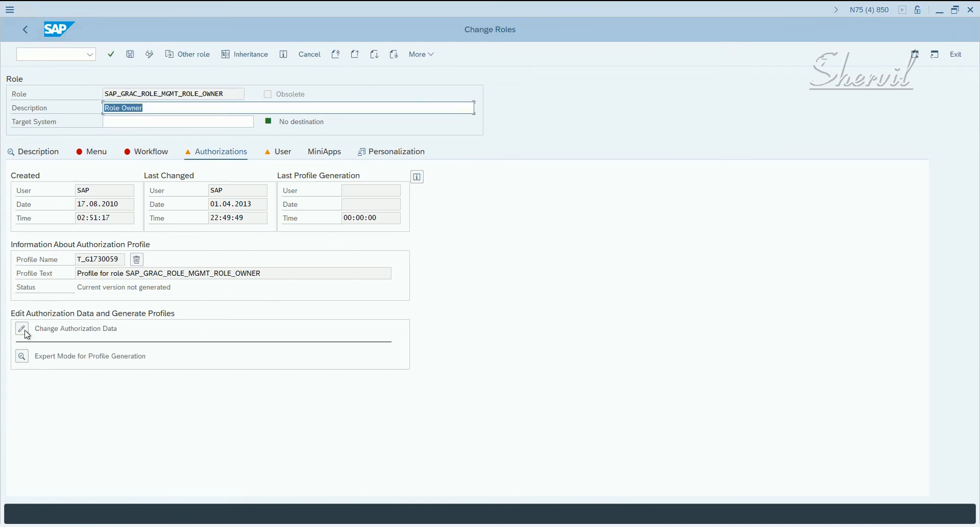
click(23, 330)
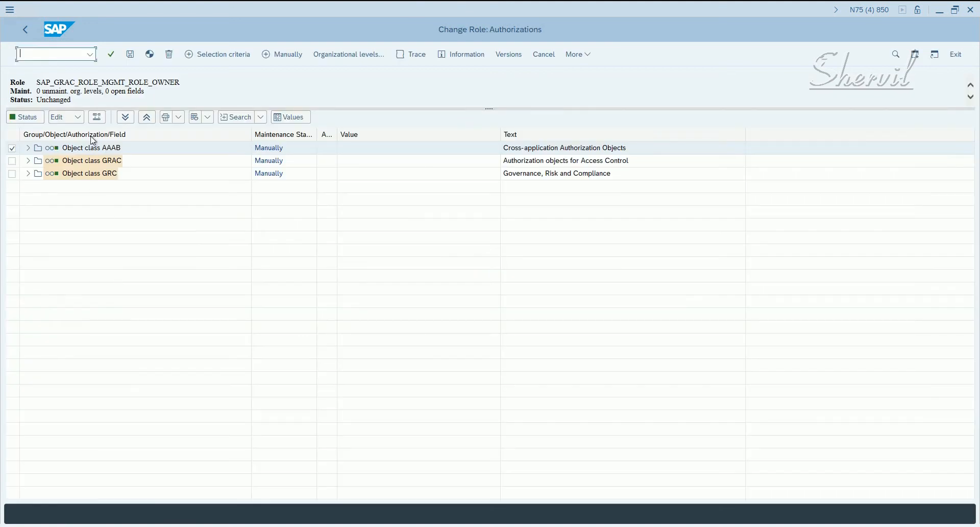
click(149, 54)
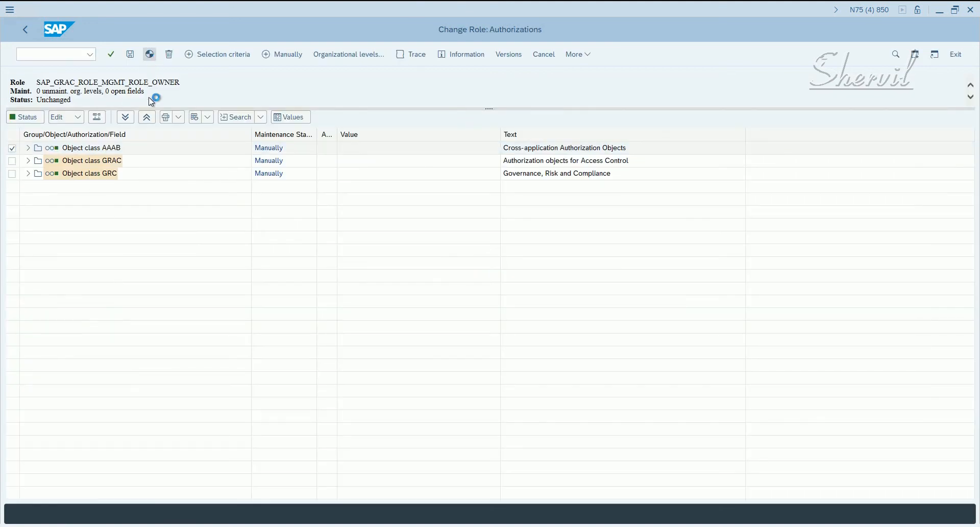
click(27, 29)
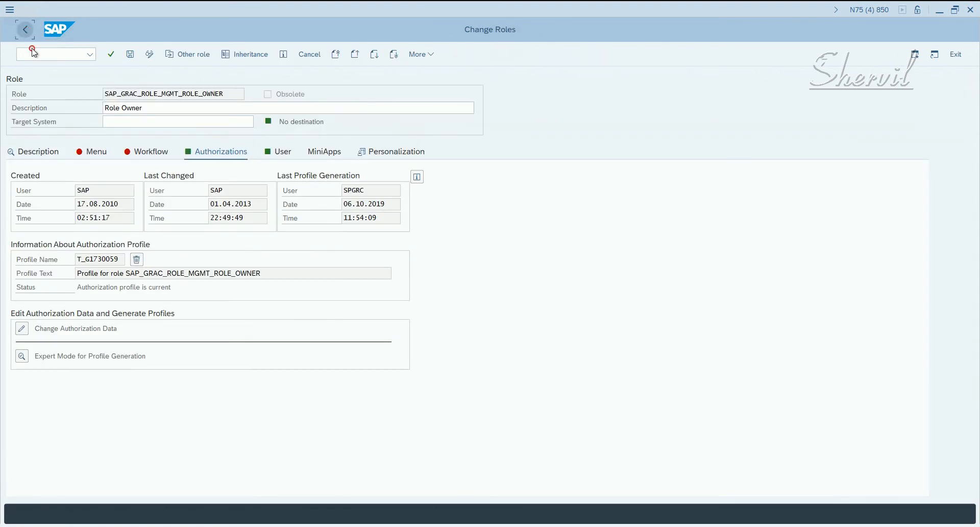
Check the role's user assignments, return to the user OTCOWNER and save it.
click(280, 154)
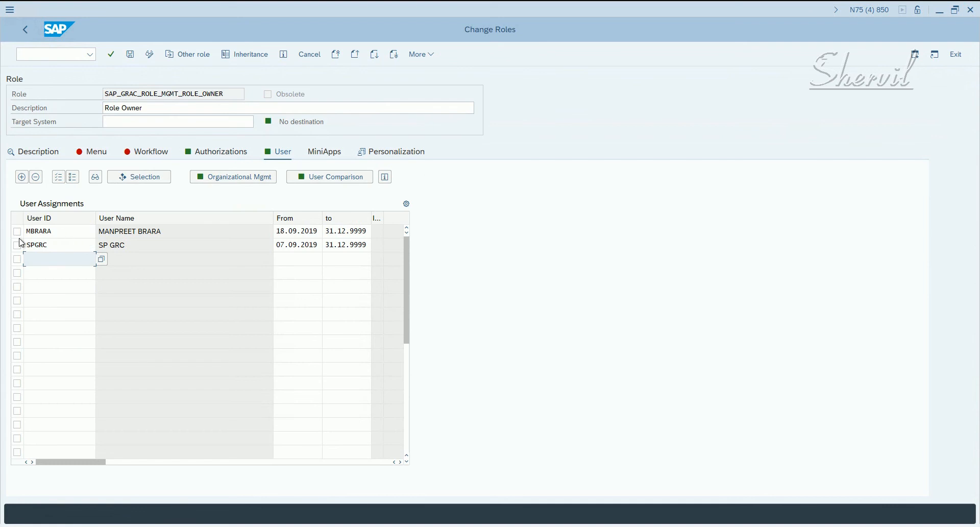
click(28, 34)
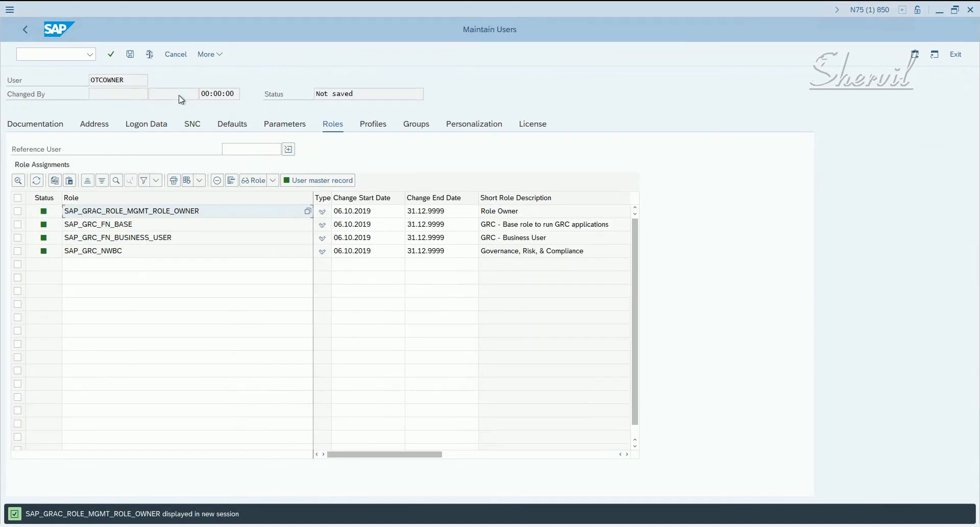
click(130, 55)
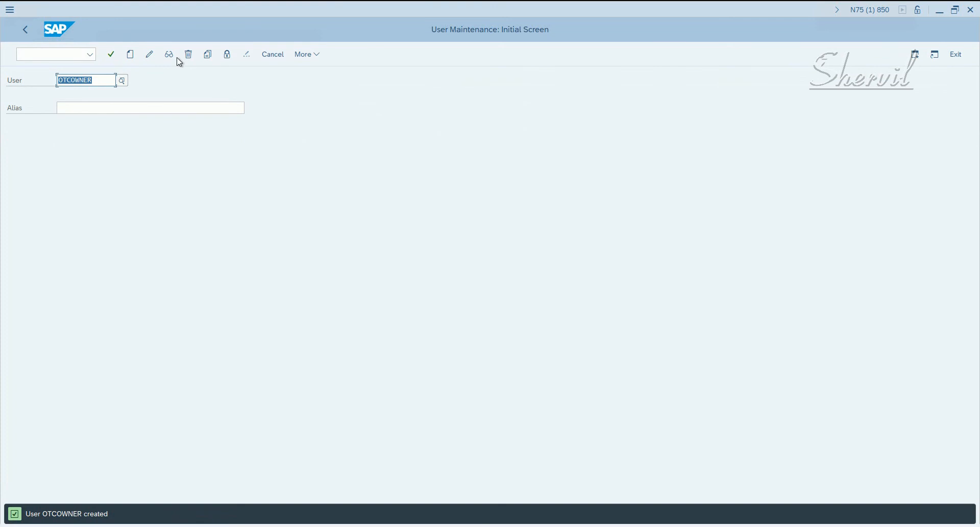
Copy the user OTCOWNER to a new user ALTOTCOWNER, including the address data.
click(208, 54)
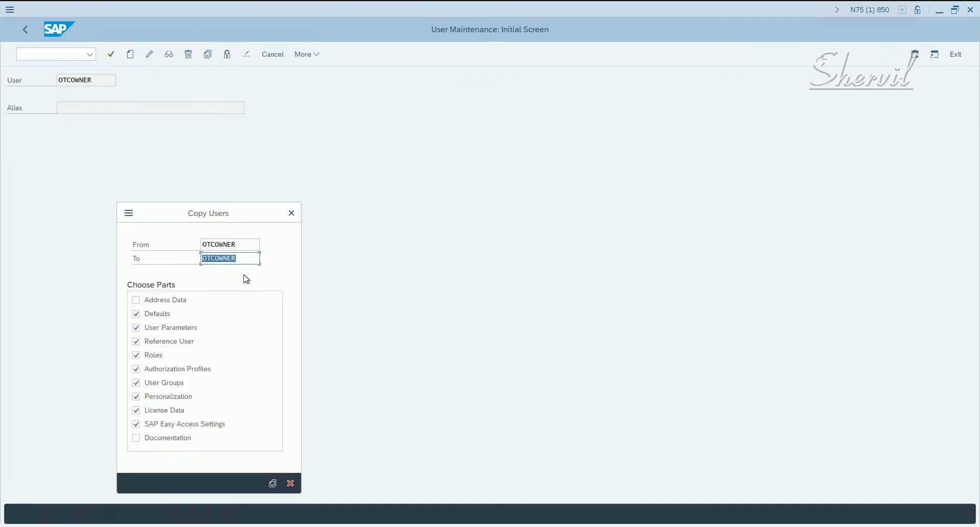
drag(248, 239, 179, 243)
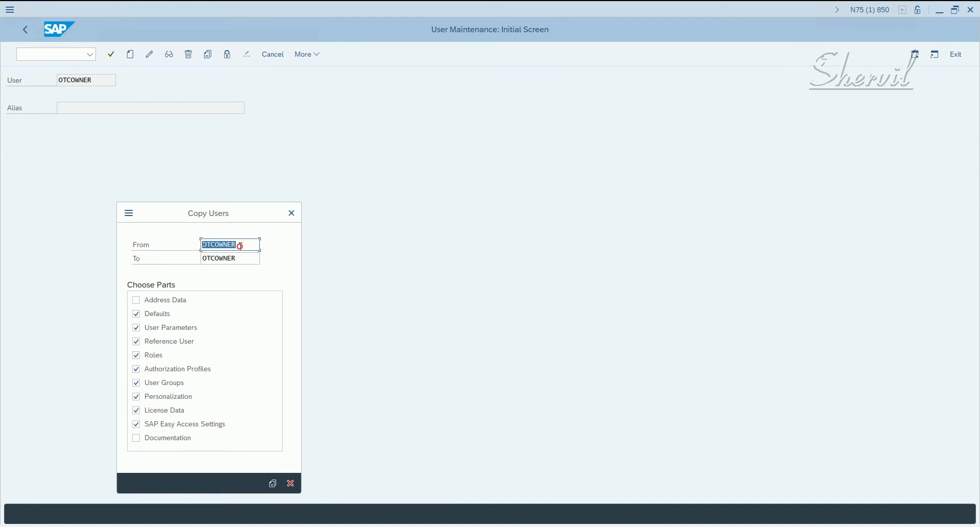
drag(244, 245, 196, 244)
drag(241, 257, 182, 255)
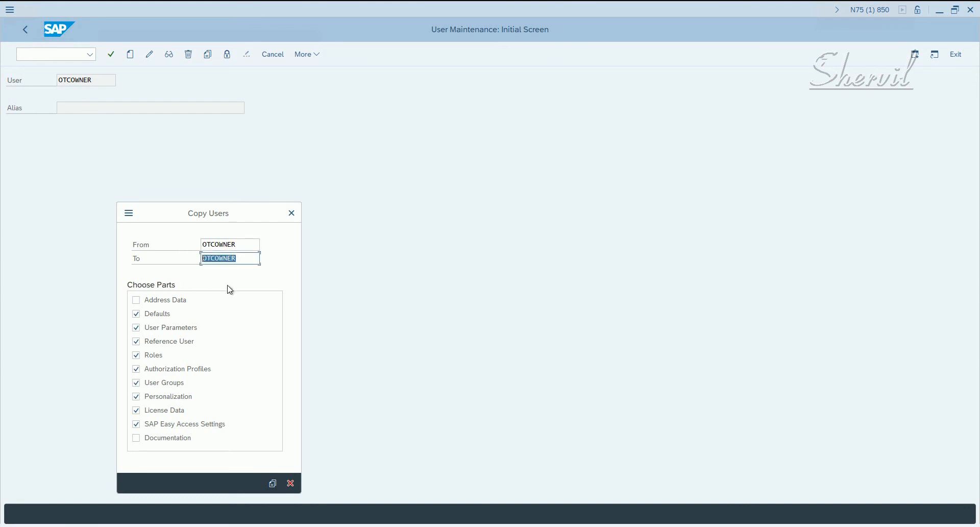
click(203, 258)
text(ALT)
click(175, 301)
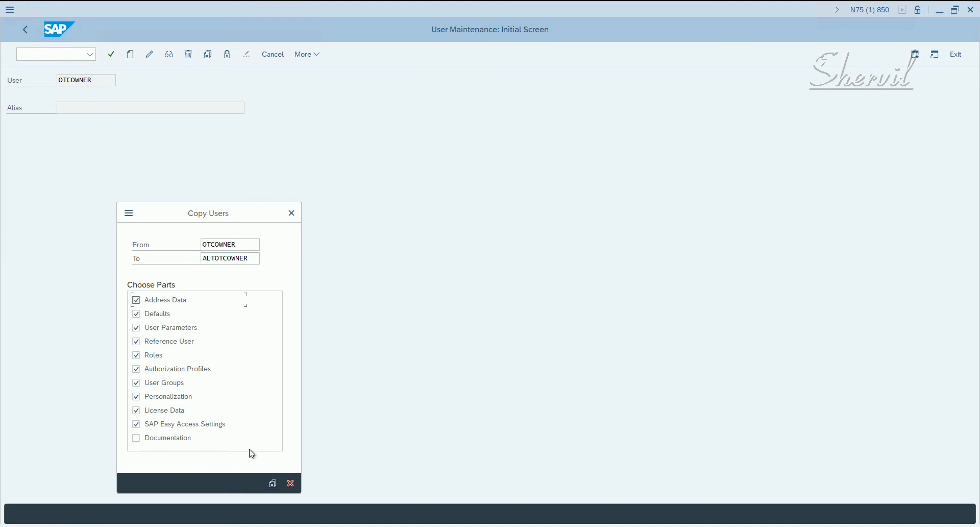
click(273, 482)
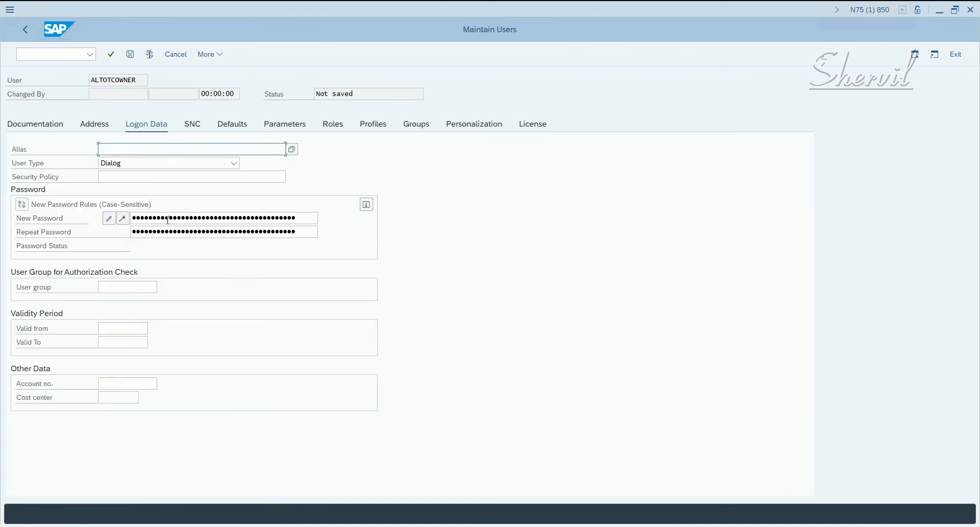
Enter and repeat the initial password in the logon data of ALTOTCOWNER and confirm it.
click(168, 220)
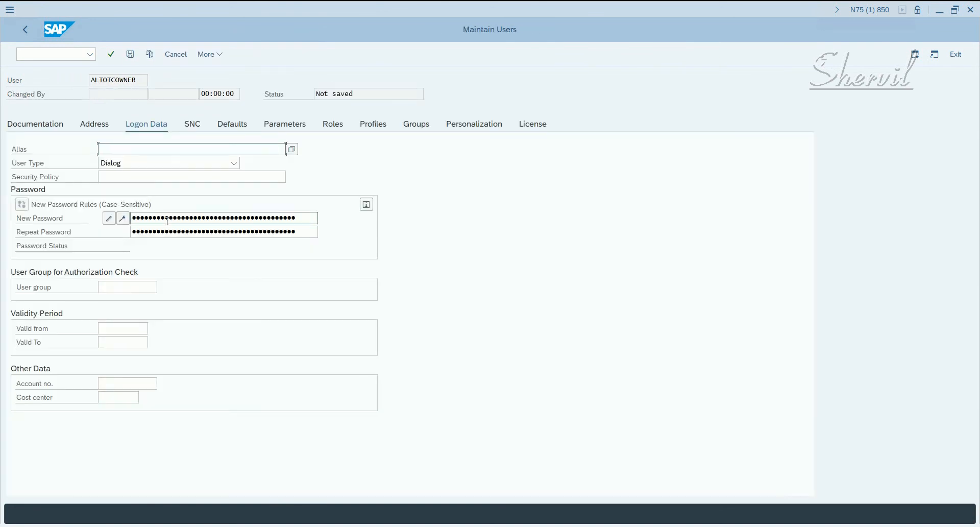
text(••)
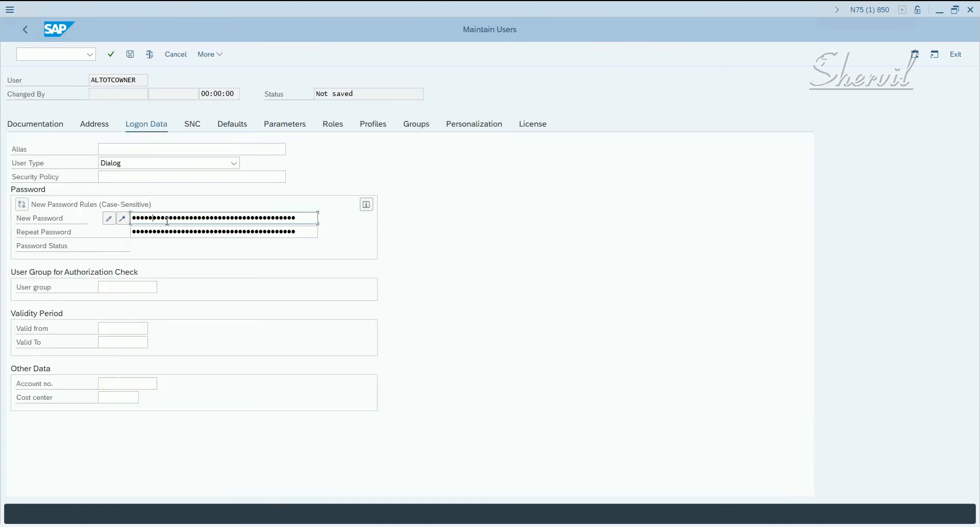
key(Tab)
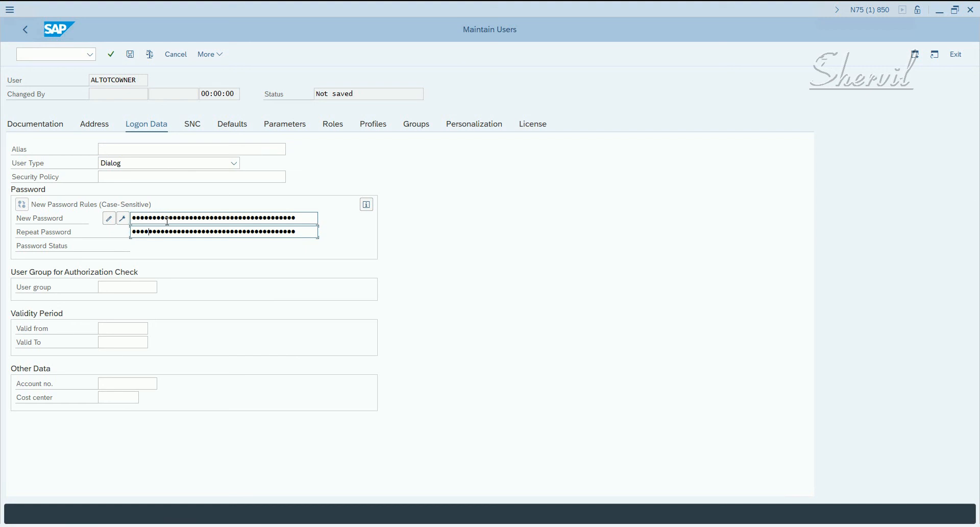
key(Return)
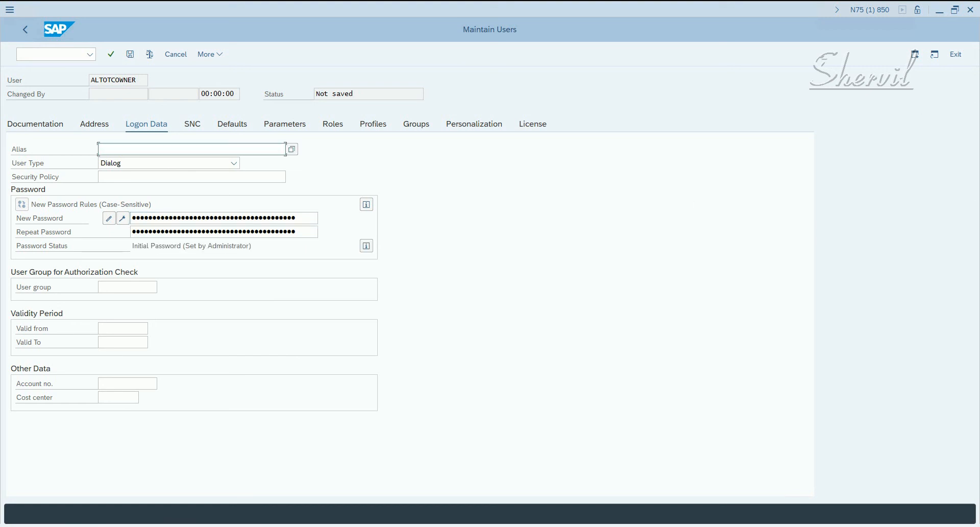
Change the last name of ALTOTCOWNER to Alternate OTC Roles Owner and save the user.
click(95, 127)
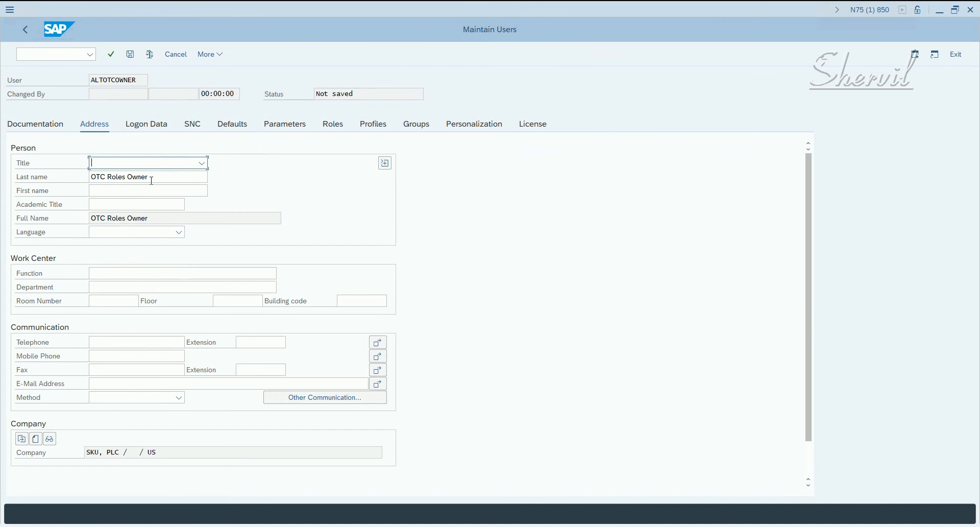
click(93, 178)
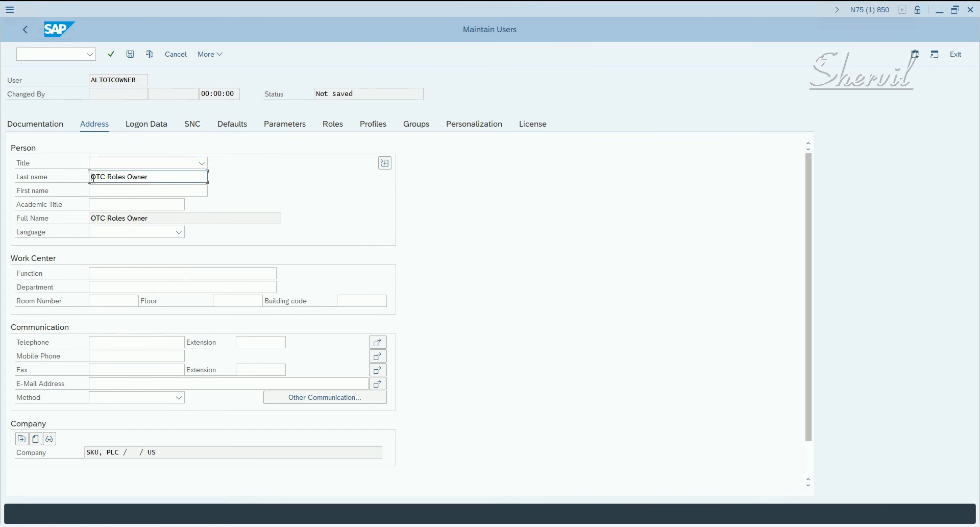
text(Alternate)
key(Return)
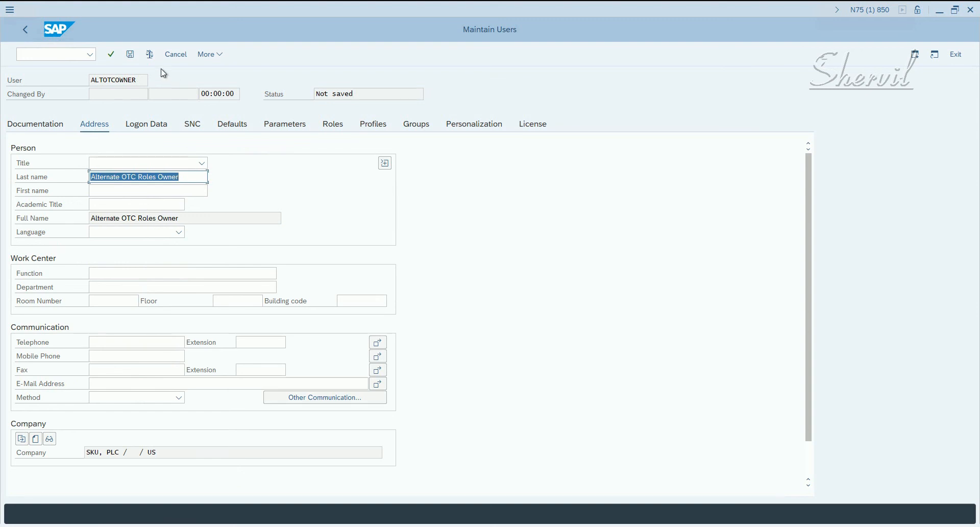
click(337, 124)
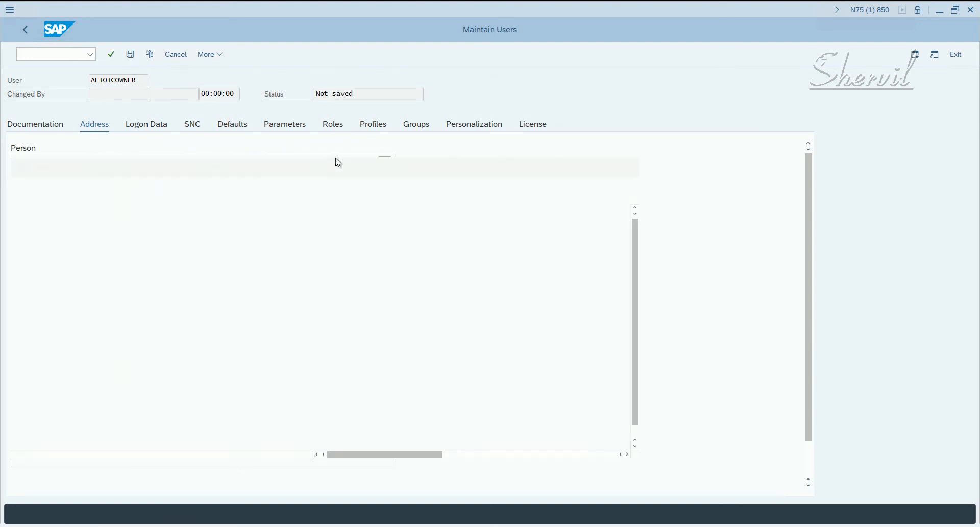
click(133, 58)
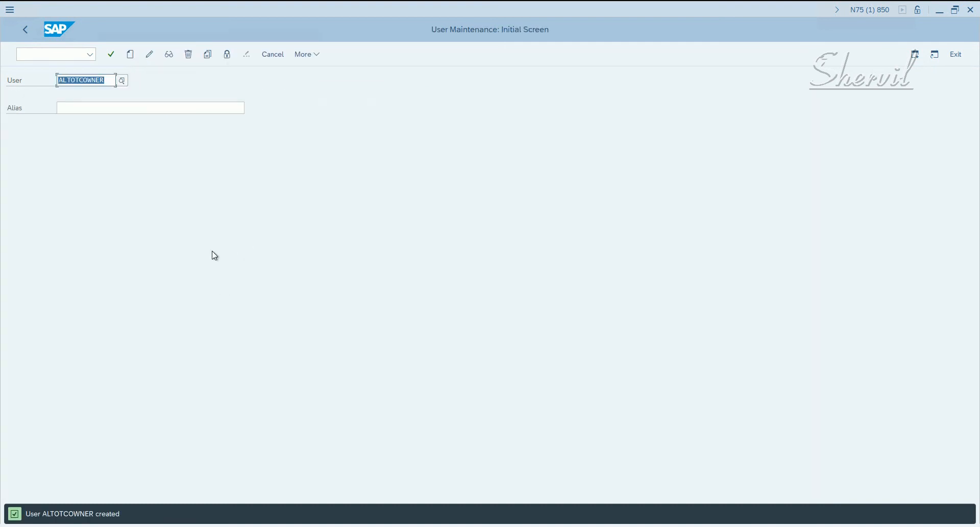
Copy the user ALTOTCOWNER to a new user FIOWNER, including the address data.
click(209, 56)
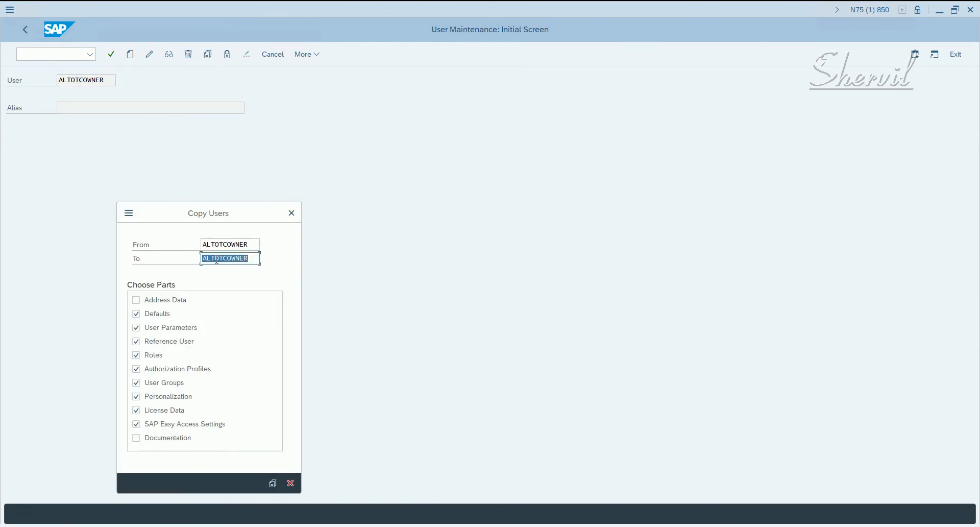
click(214, 261)
drag(226, 261, 147, 259)
text(FI)
click(152, 301)
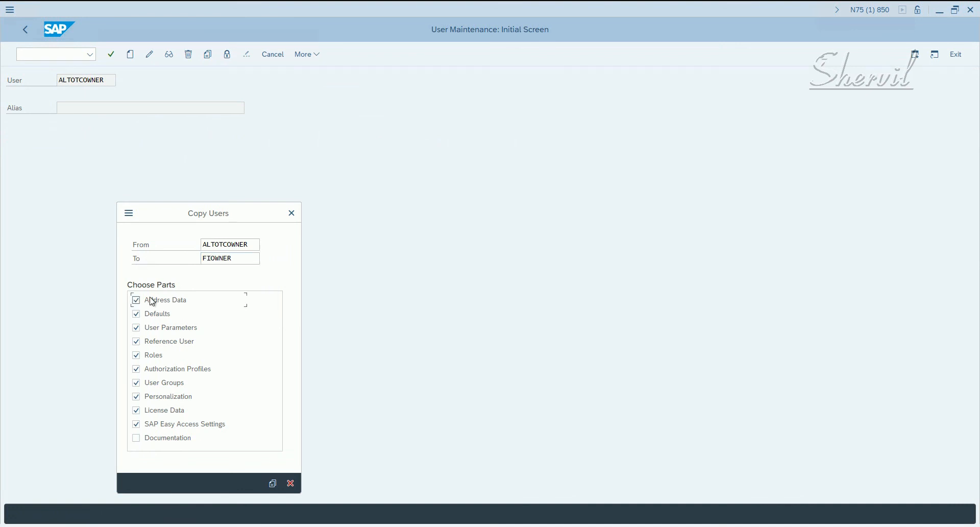
click(273, 484)
Enter and repeat the initial password in the logon data of FIOWNER, confirm it and check the user's role assignments.
click(198, 218)
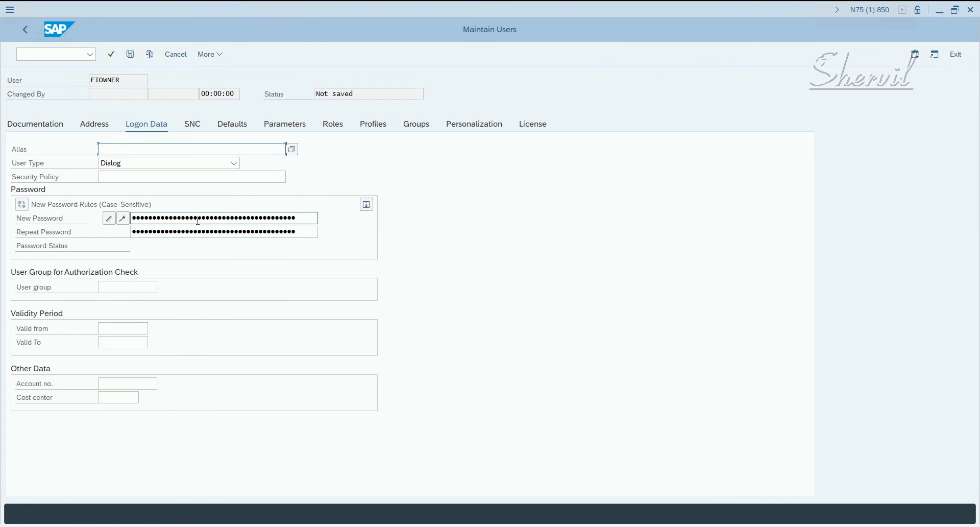
text(••••)
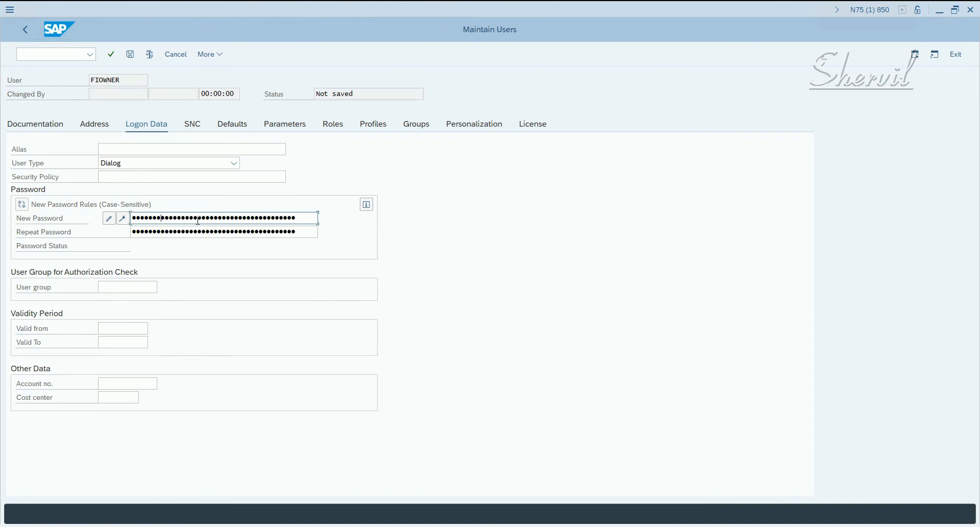
key(Tab)
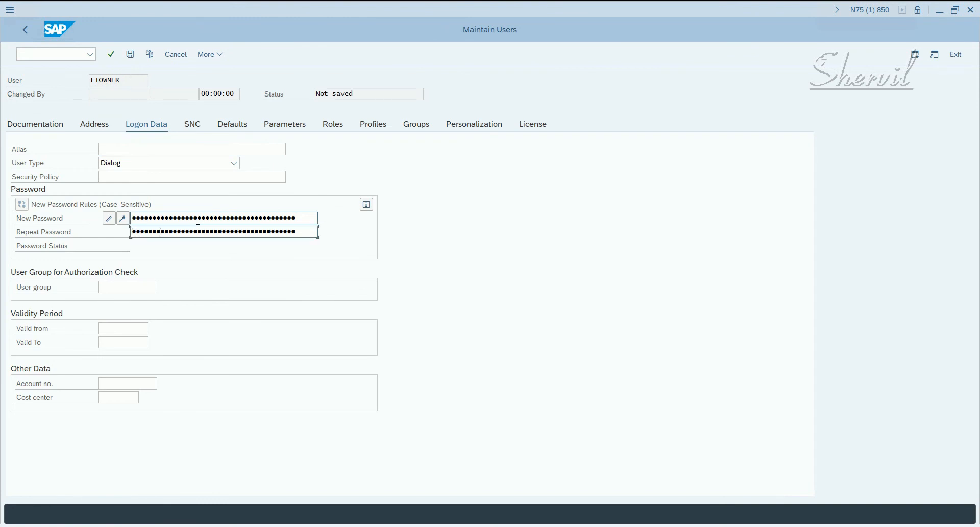
key(Return)
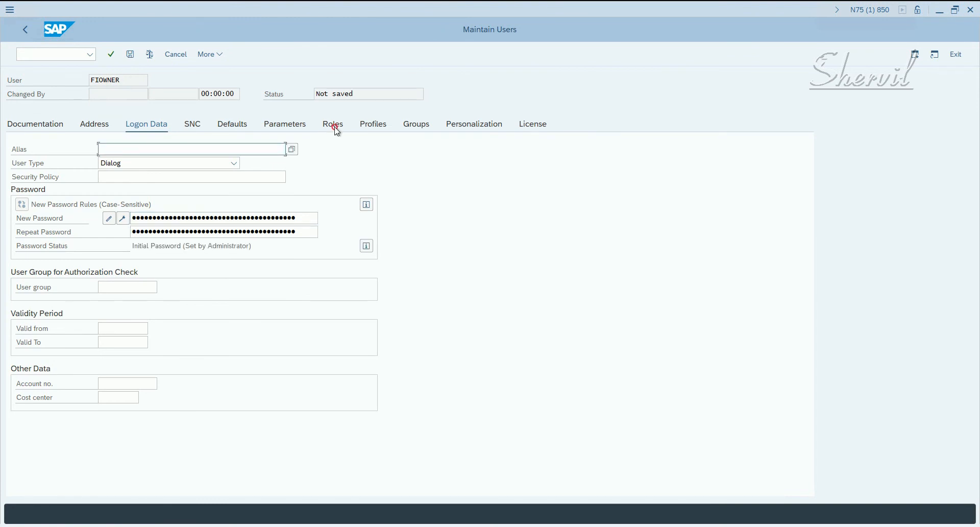
click(335, 126)
click(193, 211)
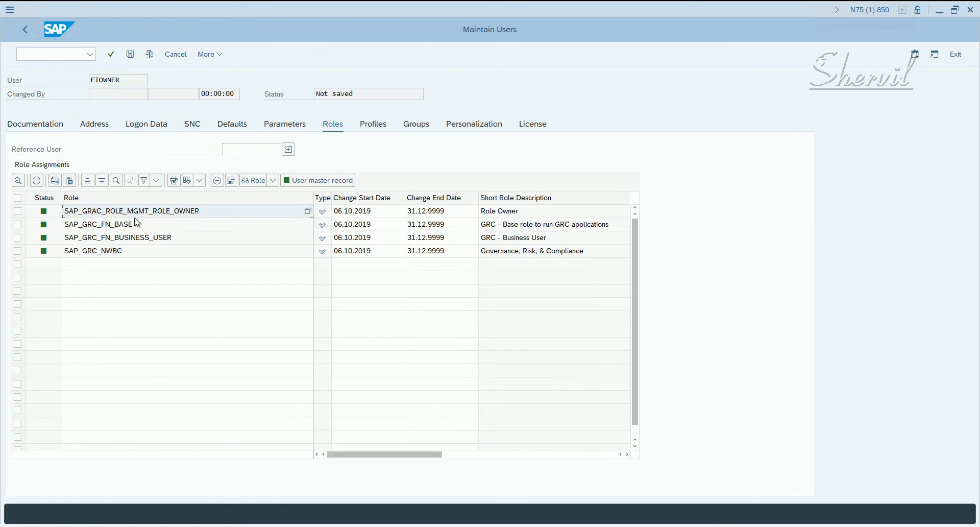
Change the last name in the address data of FIOWNER to FI Roles Owner and save the user.
click(115, 129)
click(102, 129)
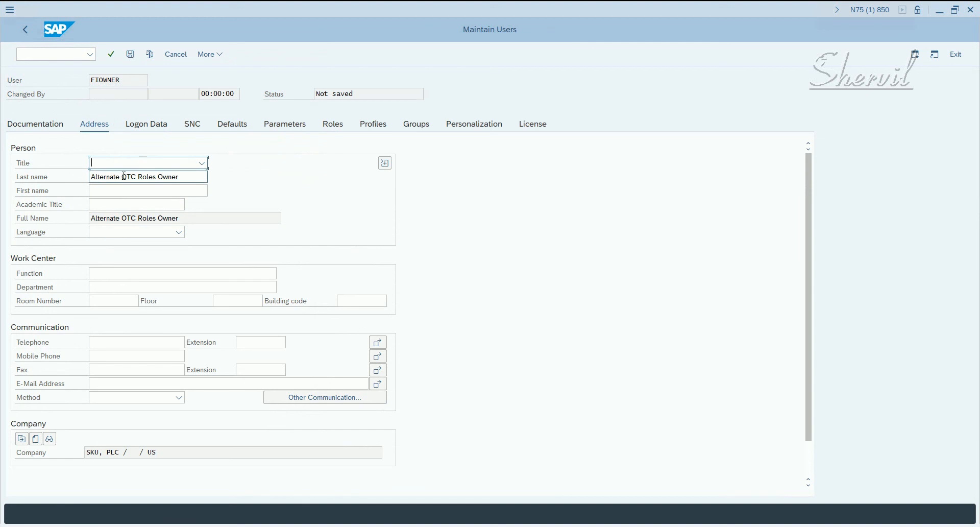
drag(121, 176, 62, 194)
key(Delete)
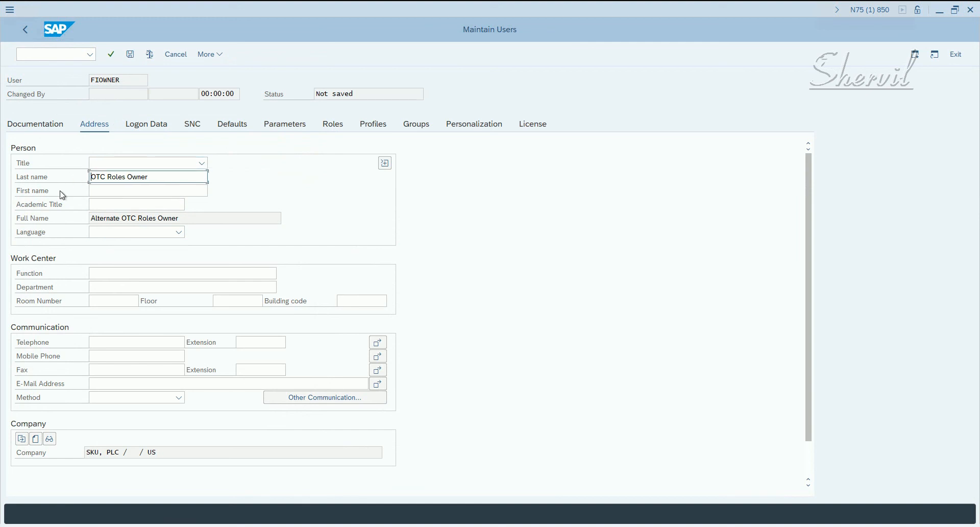
key(Delete)
key(Delete)
key(Delete)
key(Delete)
text(FI)
key(Return)
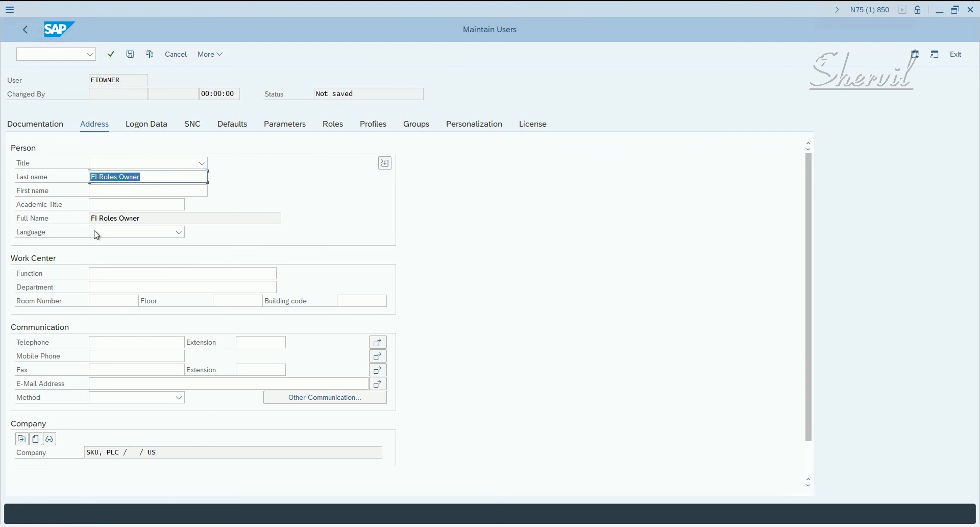
click(131, 55)
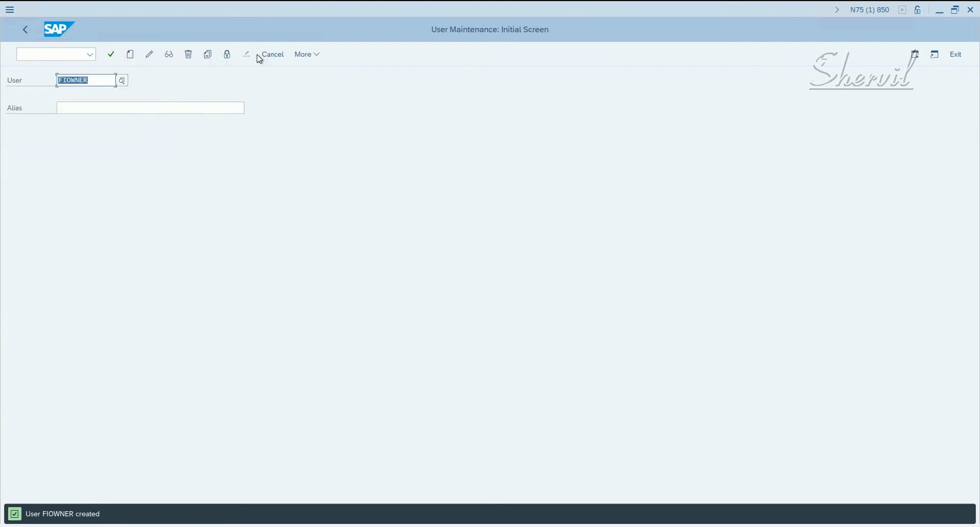
Copy the user FIOWNER to a new user ALTFIOWNER, including the address data.
click(206, 58)
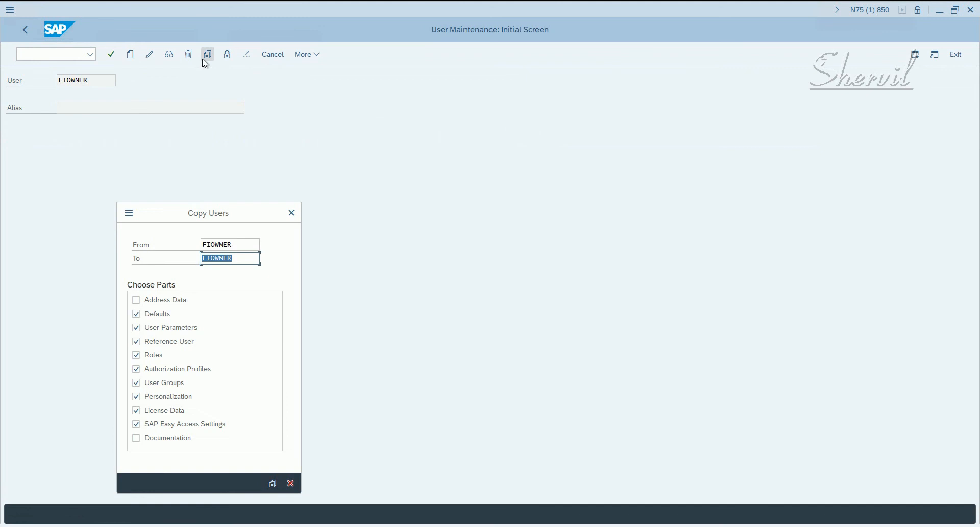
click(212, 258)
click(203, 256)
text(ALT)
click(172, 302)
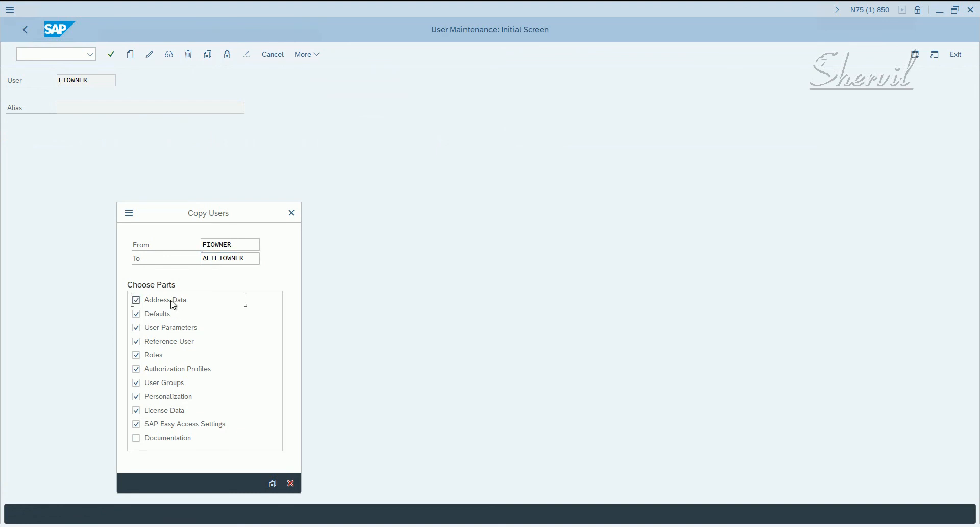
click(273, 483)
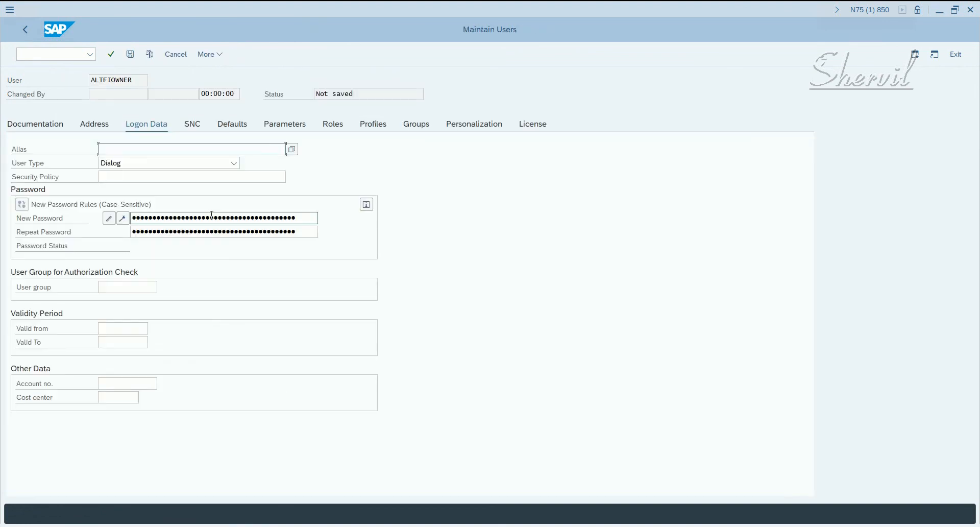
Enter and repeat the initial password in the logon data of ALTFIOWNER and confirm it.
click(211, 217)
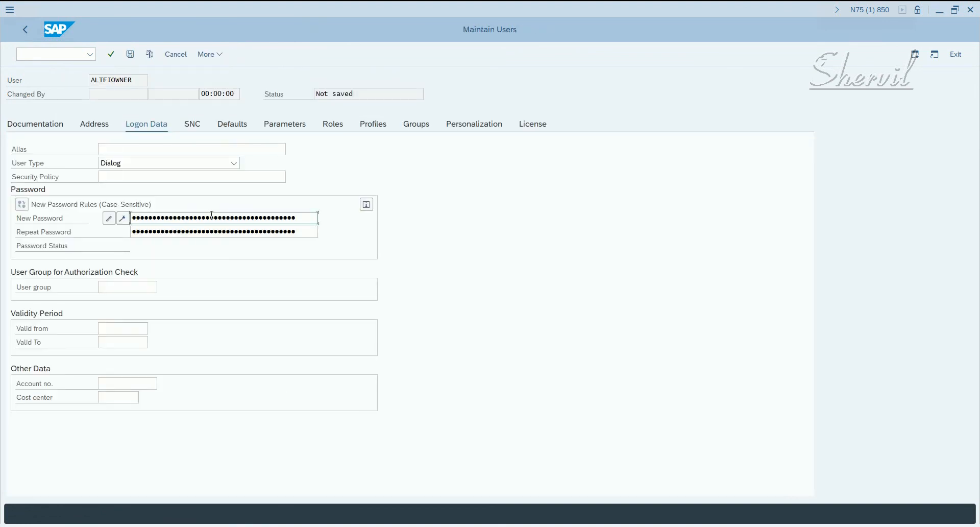
key(Tab)
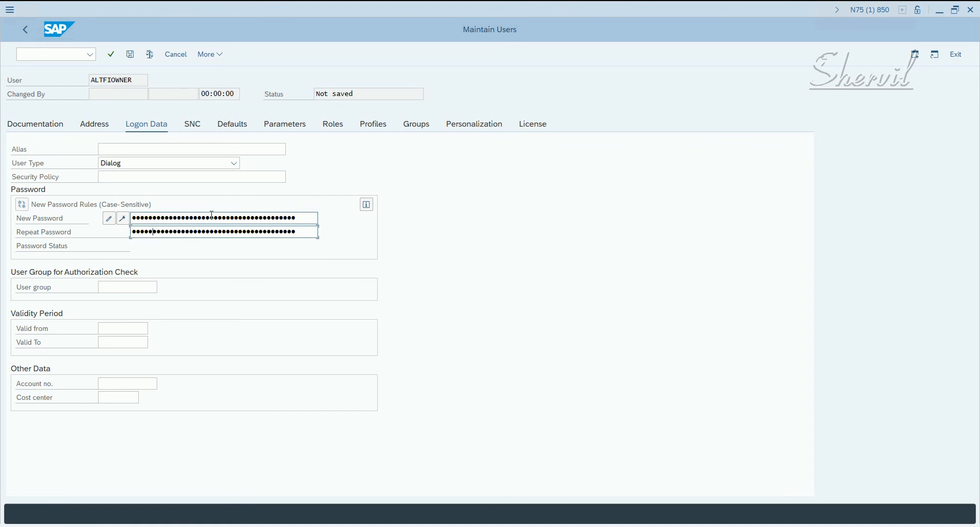
key(Return)
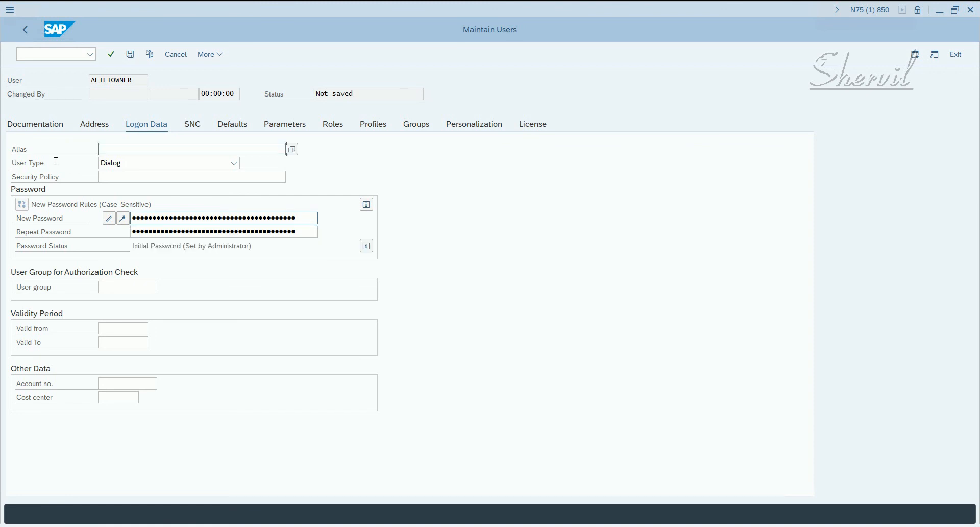
Change the last name in the address data of ALTFIOWNER to Alternate FI Roles Owner and save the user.
click(95, 127)
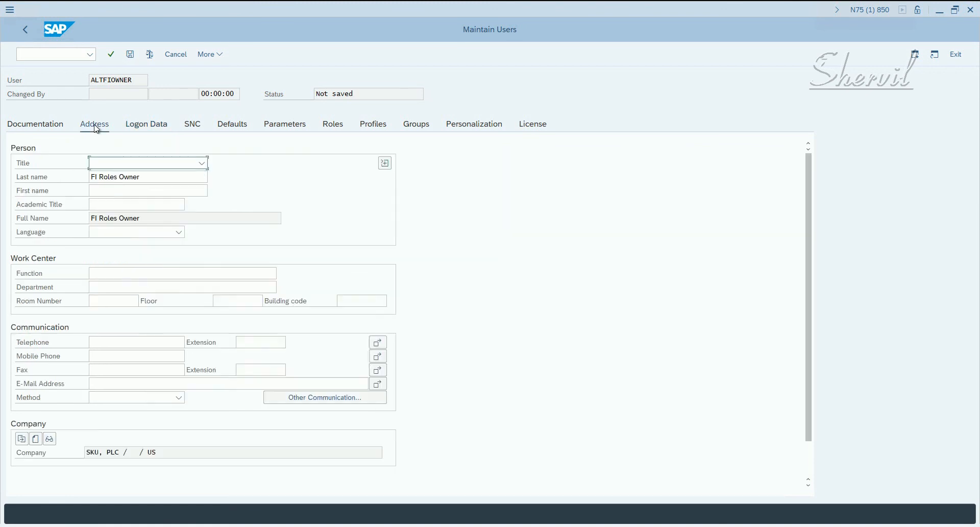
click(93, 178)
text(Alternati)
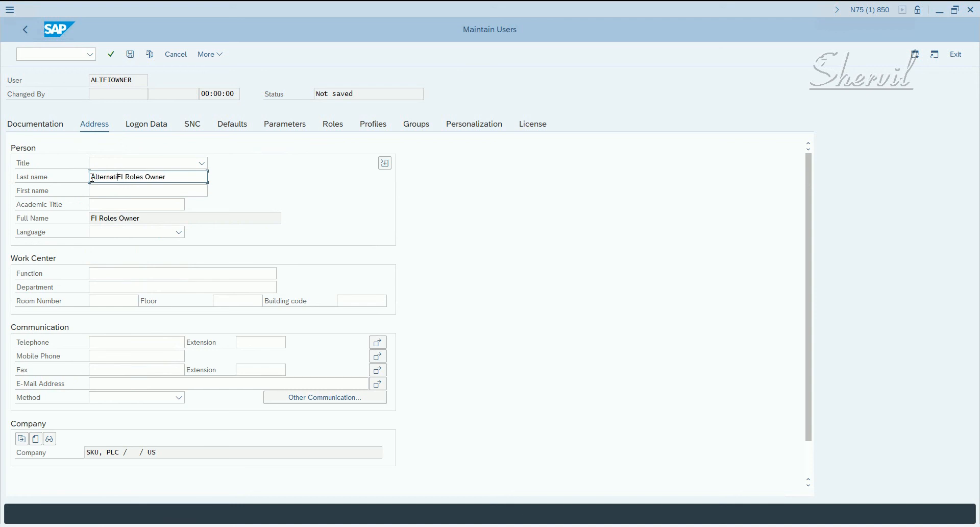
text(e)
key(Return)
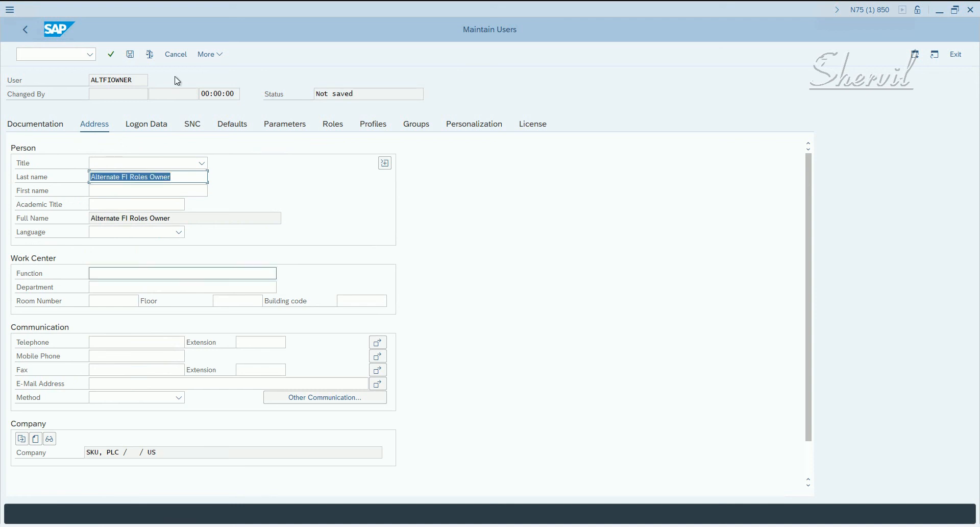
click(131, 55)
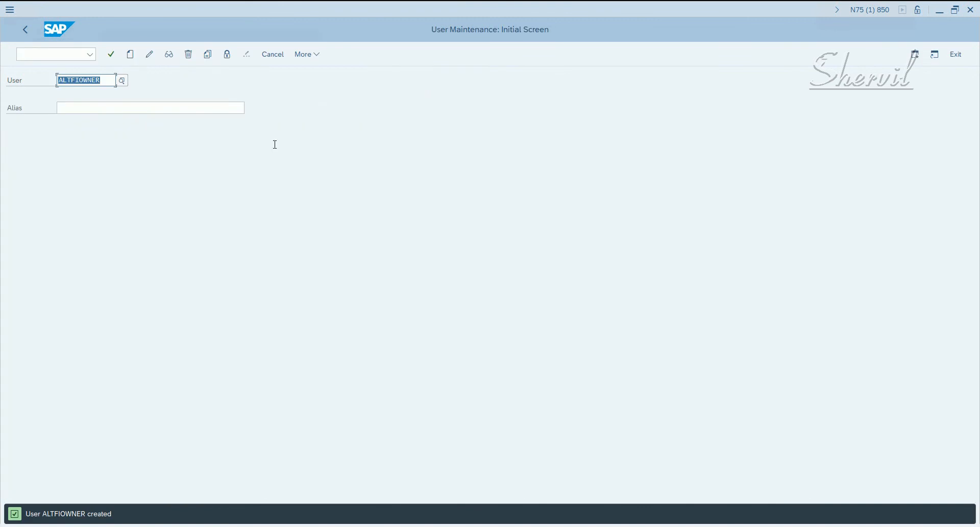
Copy the user ALTFIOWNER to a new user PTPOWNER, including the address data.
click(208, 54)
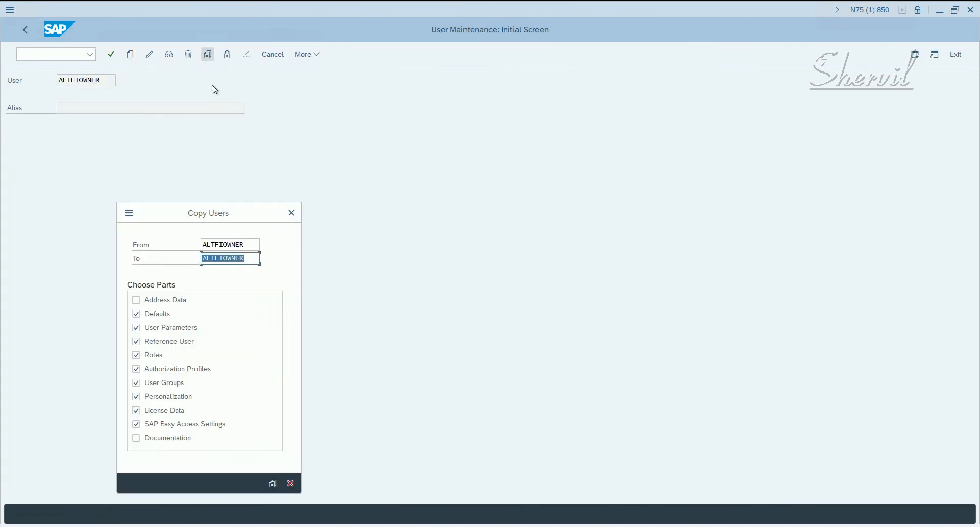
click(218, 260)
drag(222, 260, 177, 266)
text(PTP)
click(164, 305)
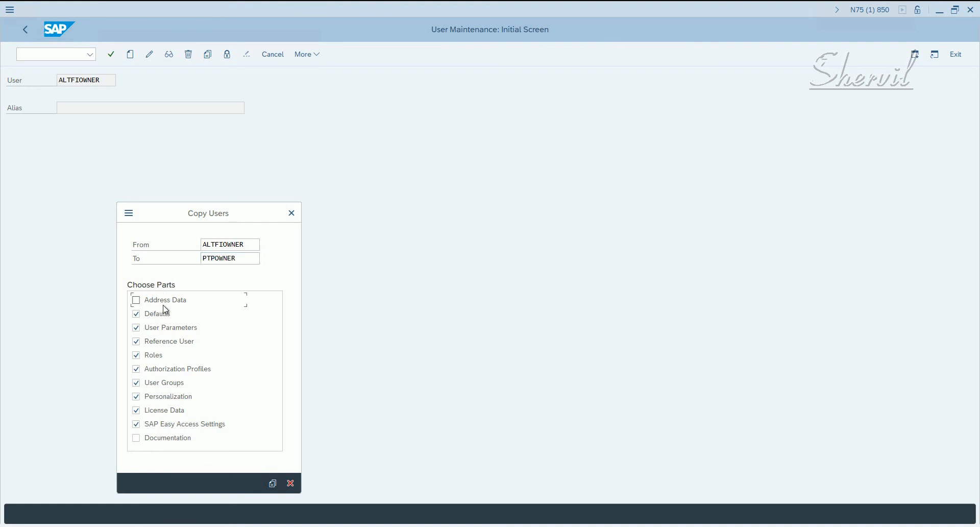
click(274, 483)
Enter and repeat the initial password in the logon data of PTPOWNER and confirm it.
click(237, 220)
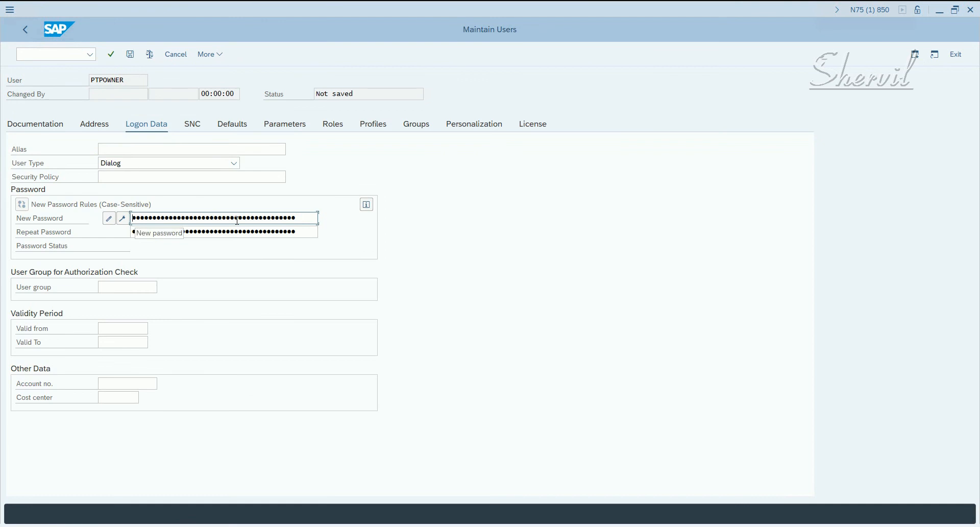
text(••••)
key(Tab)
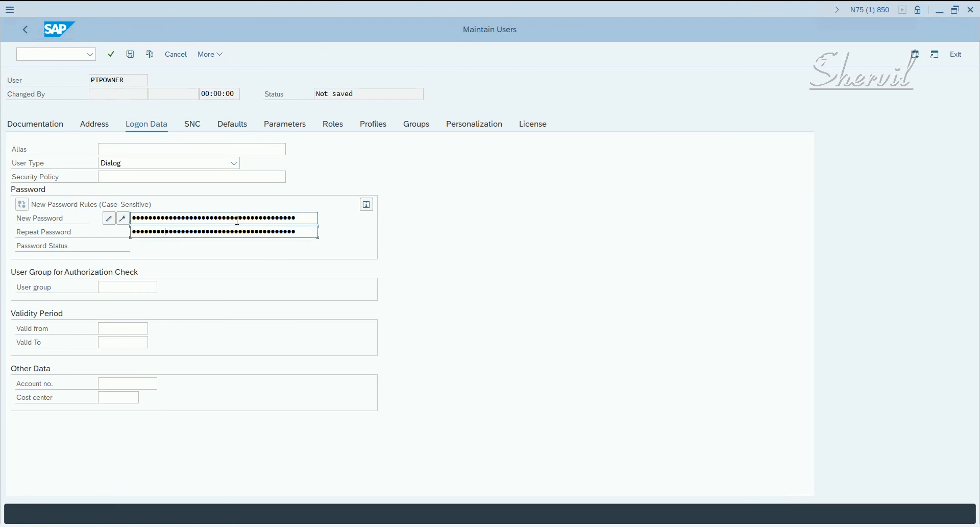
key(Return)
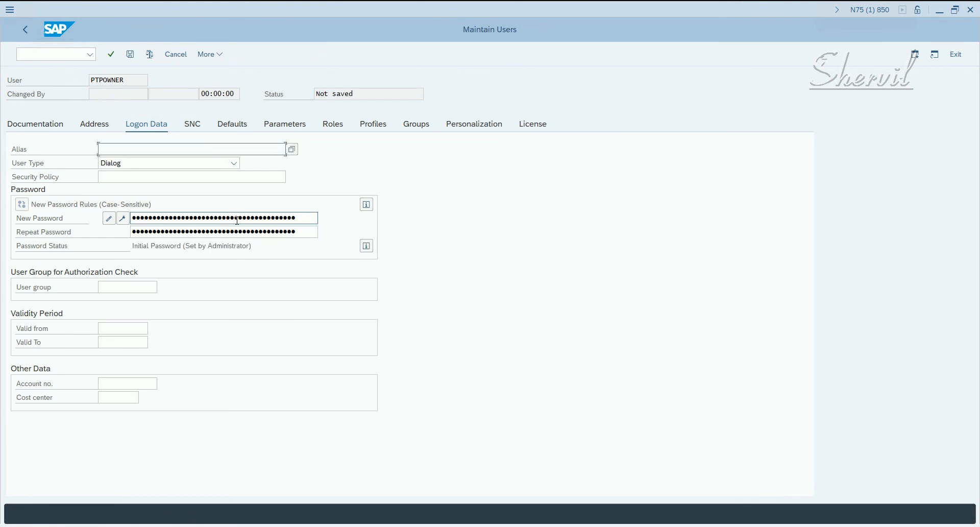
Change the last name in the address data of PTPOWNER to PTP Roles Owner and save the user.
click(91, 126)
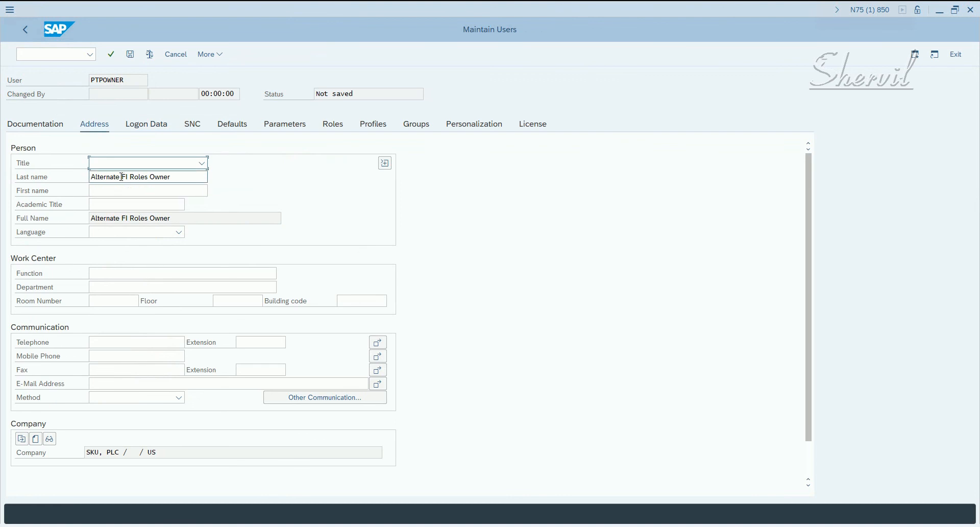
drag(127, 178, 73, 187)
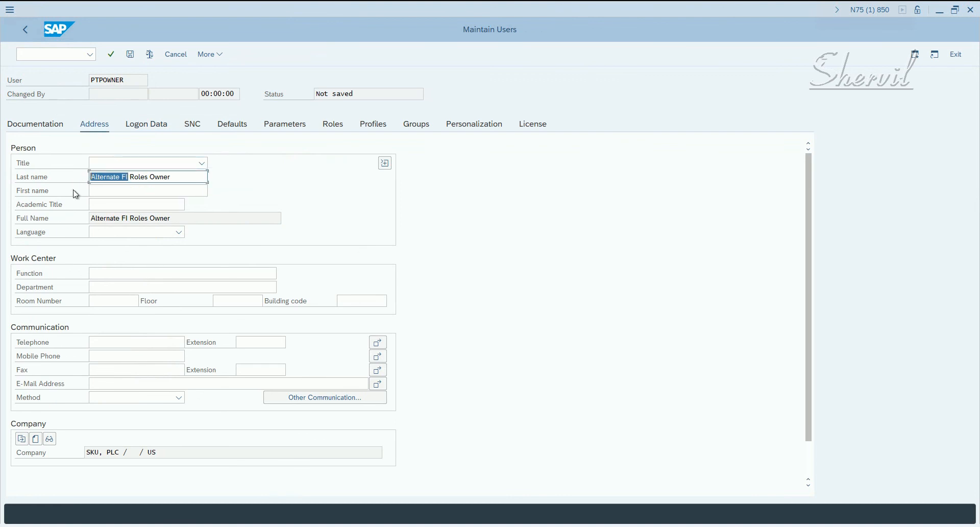
text(PTP)
key(Return)
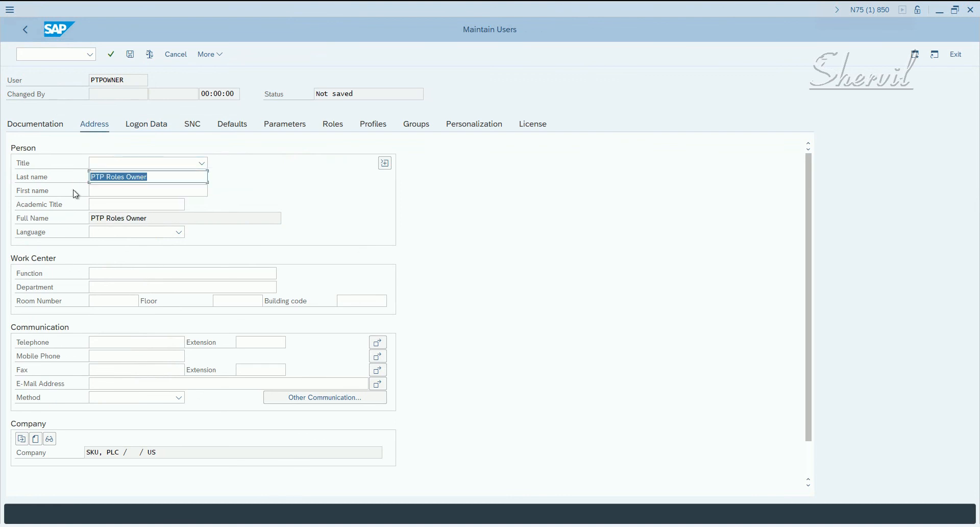
click(129, 55)
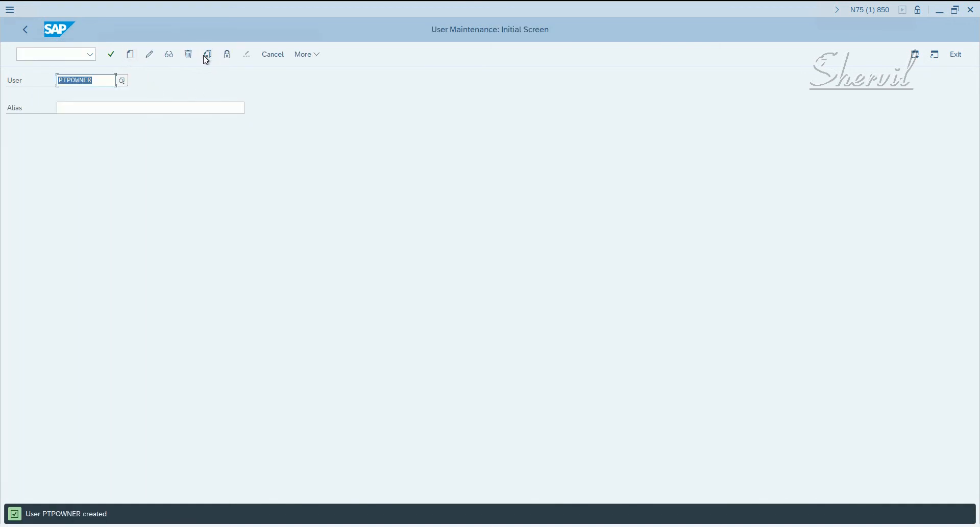
Copy the user PTPOWNER to a new user ALTPTPOWNER, including the address data.
click(207, 55)
click(205, 260)
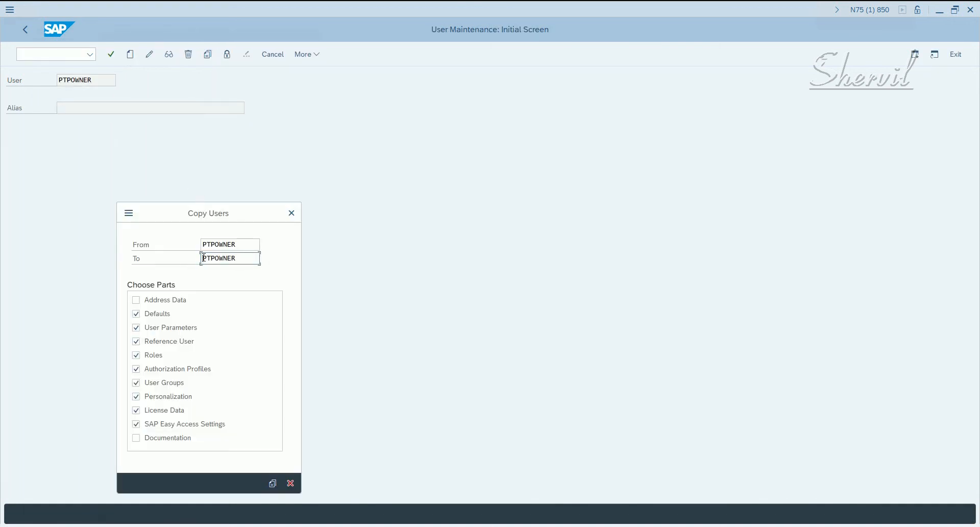
text(ALT)
click(185, 298)
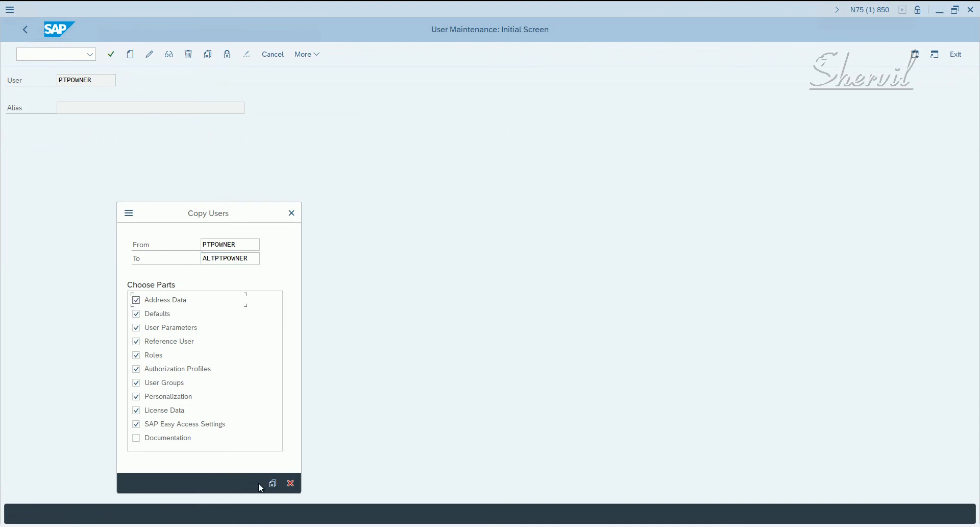
click(274, 490)
Enter and repeat the initial password in the logon data of ALTPTPOWNER and confirm it.
click(210, 219)
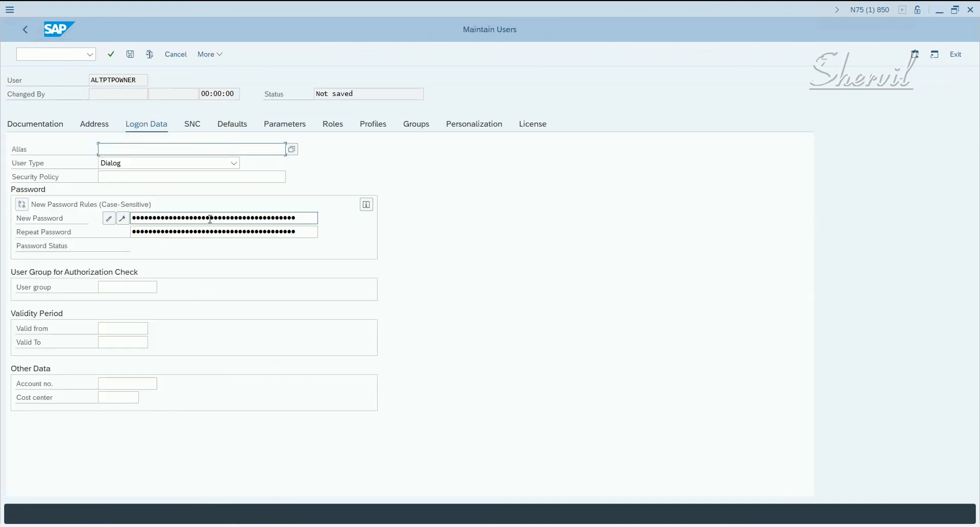
text(•••)
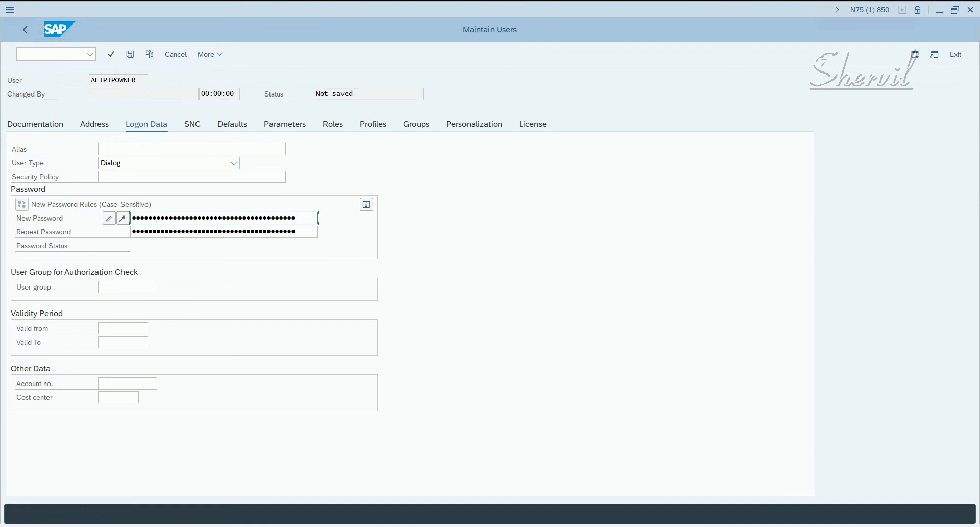
key(Tab)
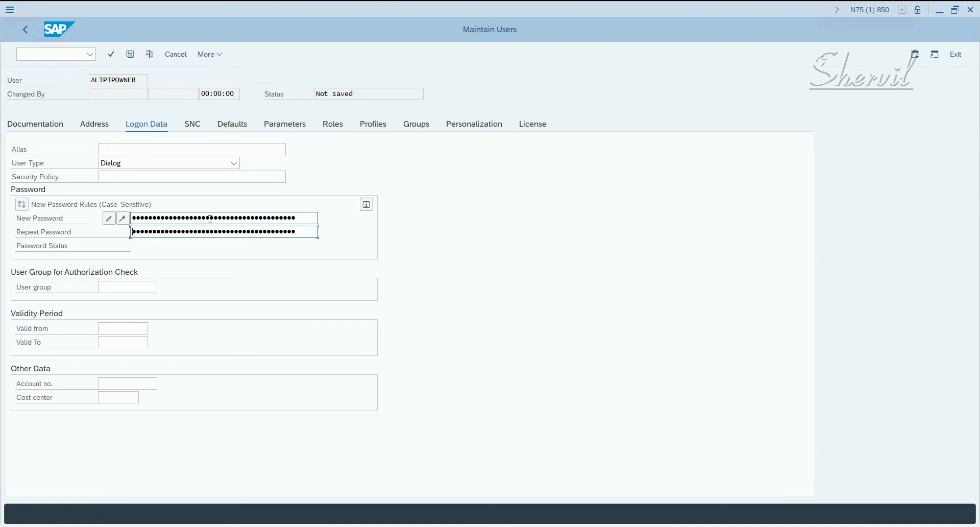
key(Return)
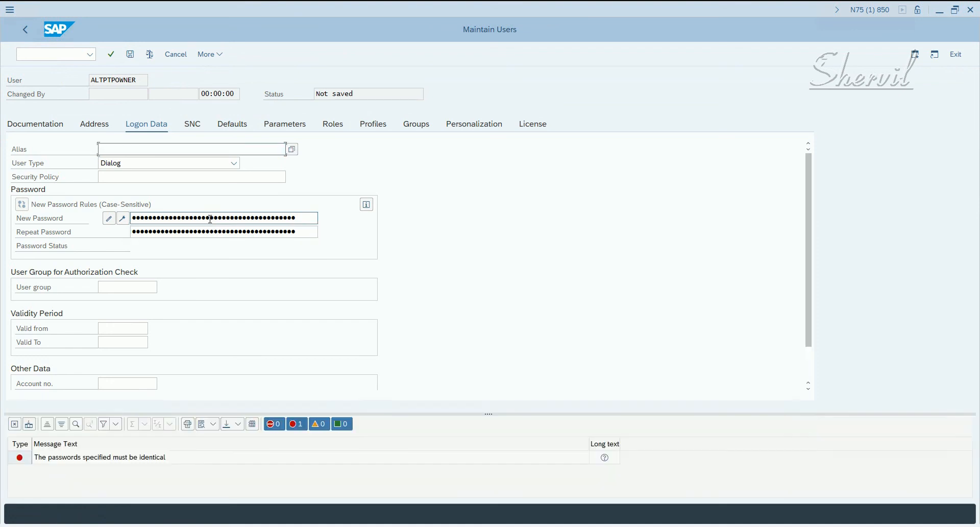
click(165, 219)
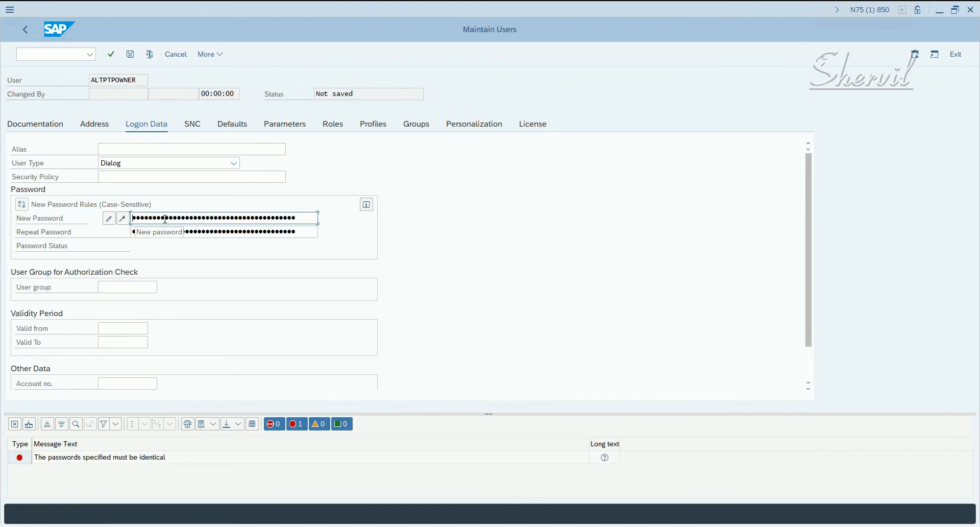
key(Tab)
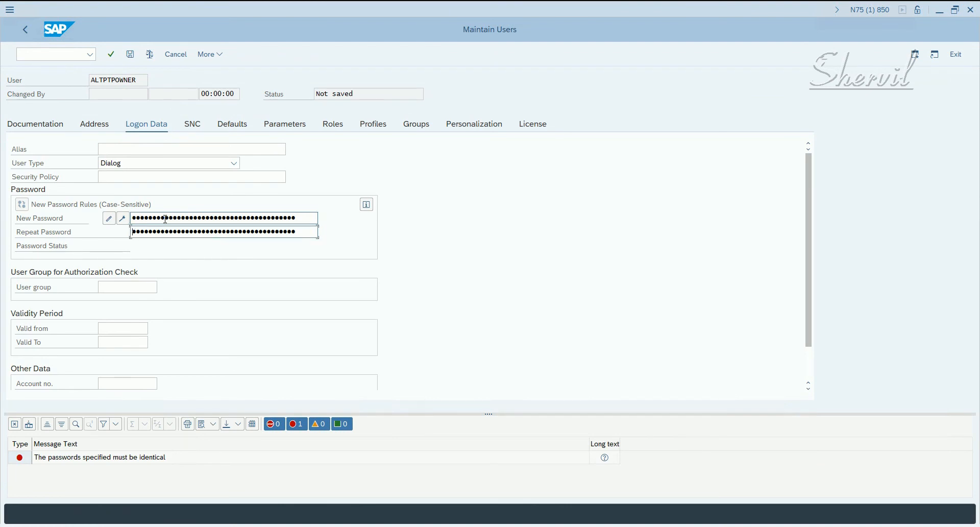
key(Return)
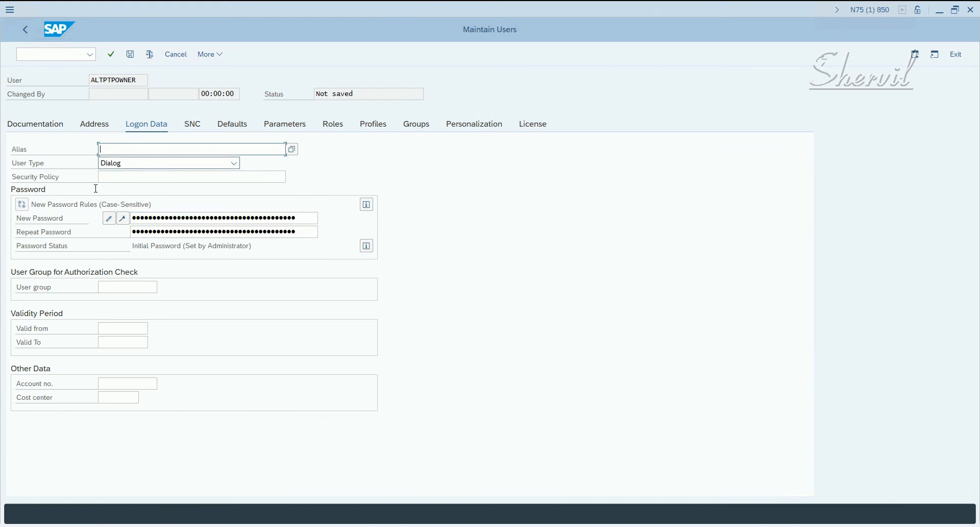
Change the last name of ALTPTPOWNER to Alternate PTP Roles Owner, check its role assignments and save the user.
click(94, 126)
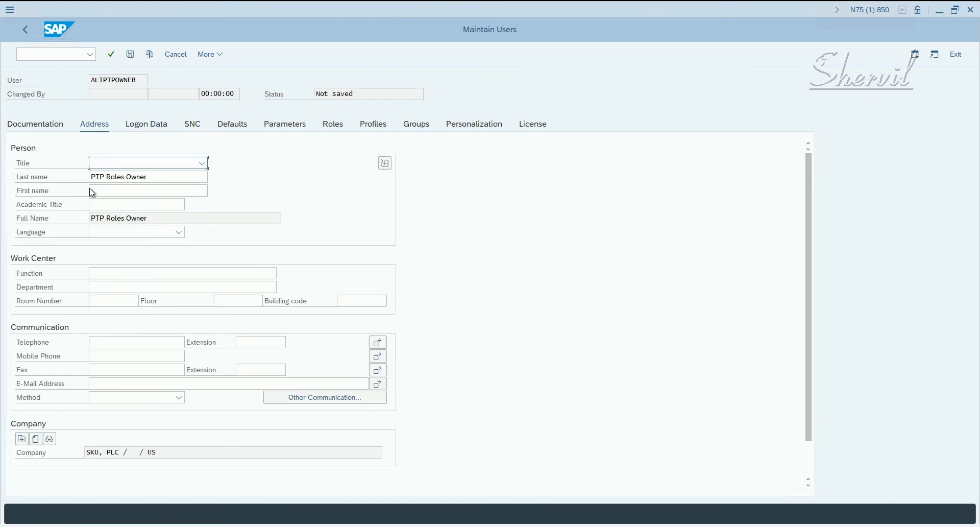
click(93, 176)
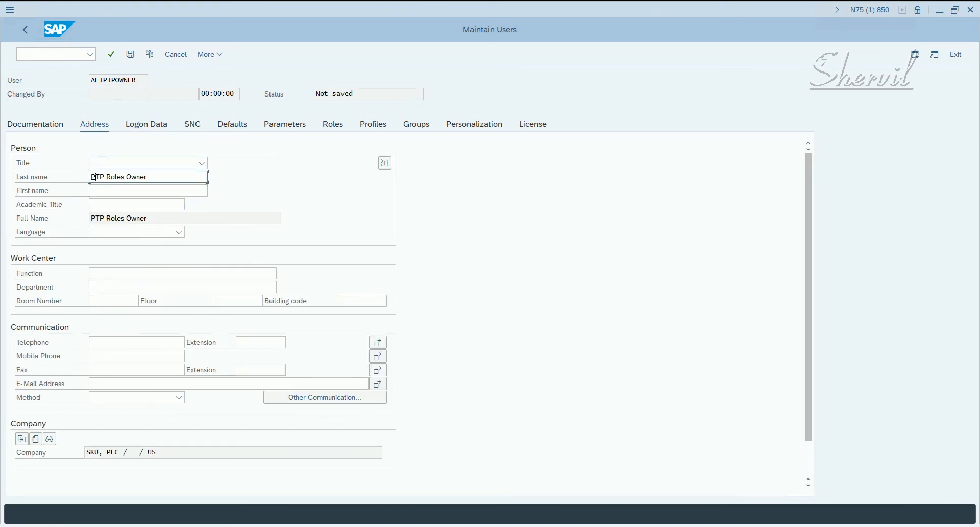
text(Alternate)
key(Return)
click(333, 124)
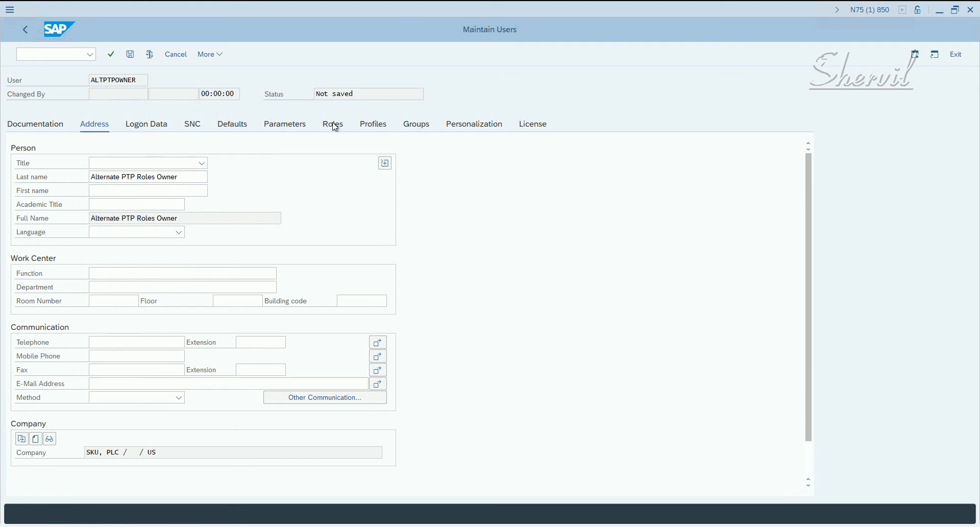
click(175, 211)
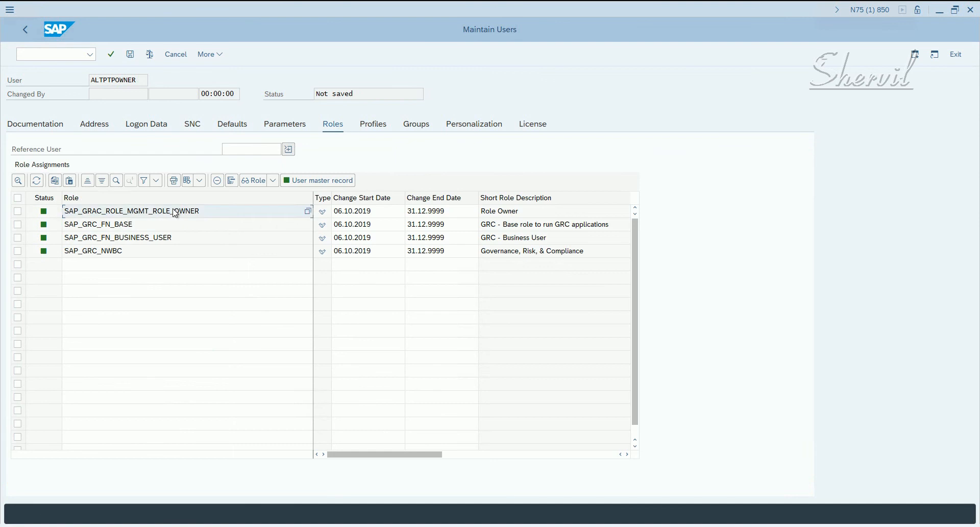
click(130, 54)
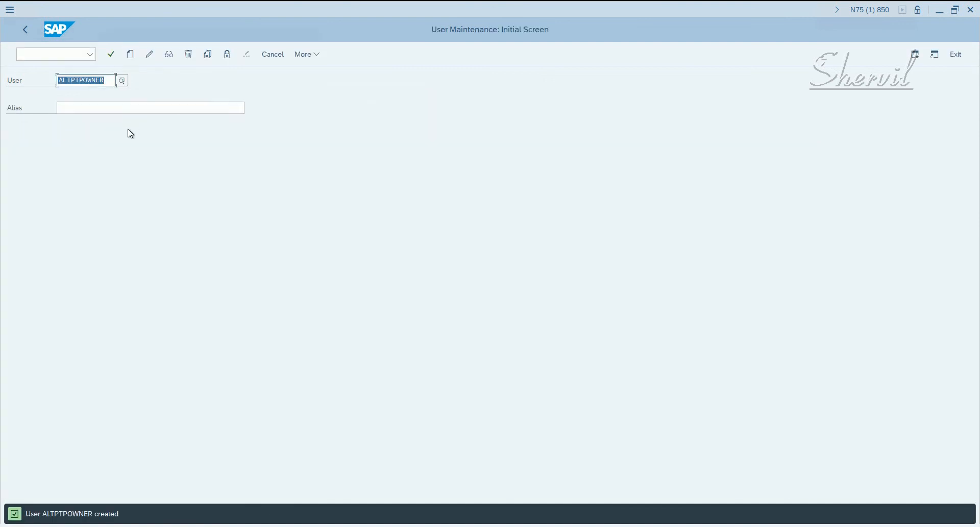
Copy the user ALTPTPOWNER to a new user SECOWNER, including the address data.
click(213, 54)
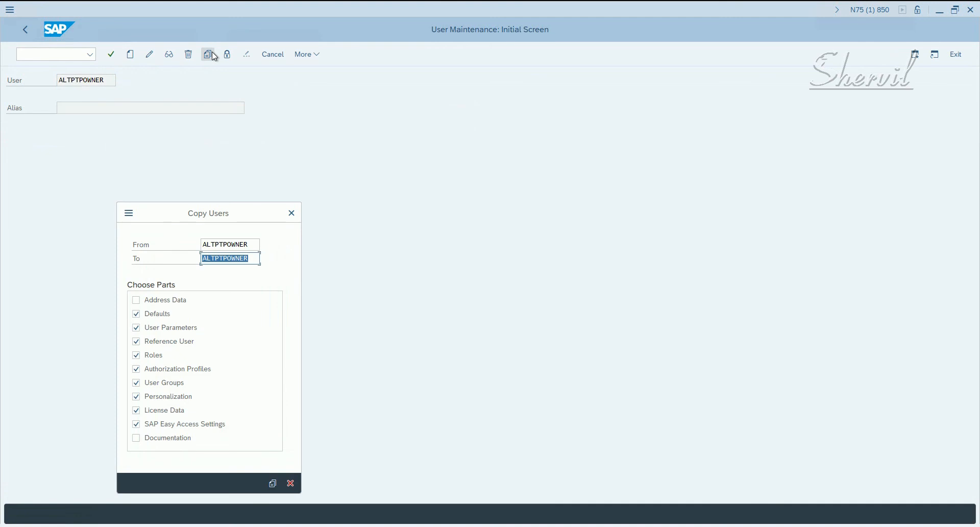
click(168, 298)
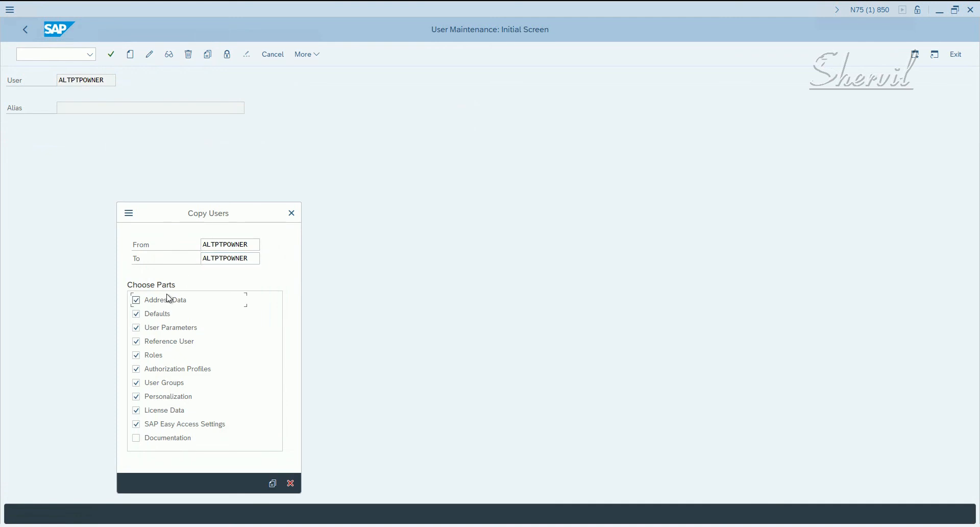
drag(221, 257, 197, 261)
text(SEC)
click(273, 483)
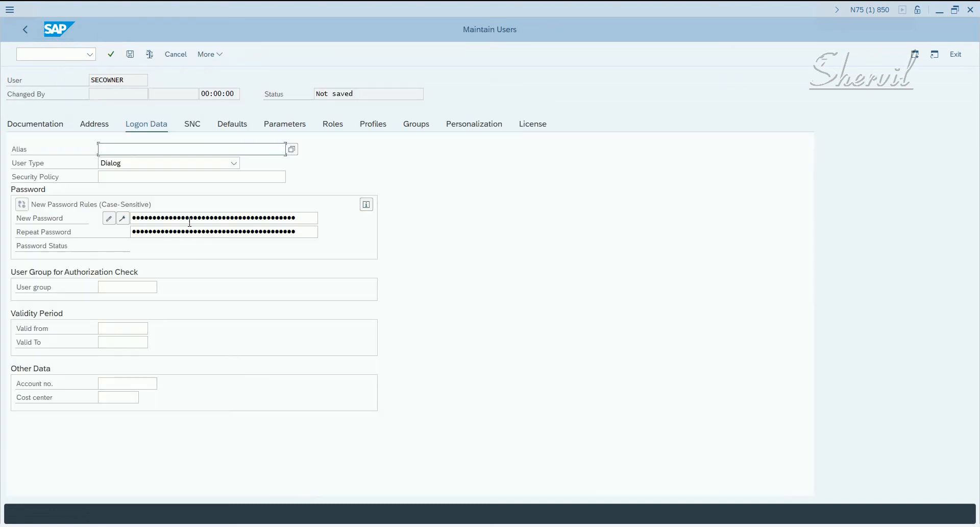
Enter and repeat the initial password in the logon data of SECOWNER and confirm it.
click(190, 219)
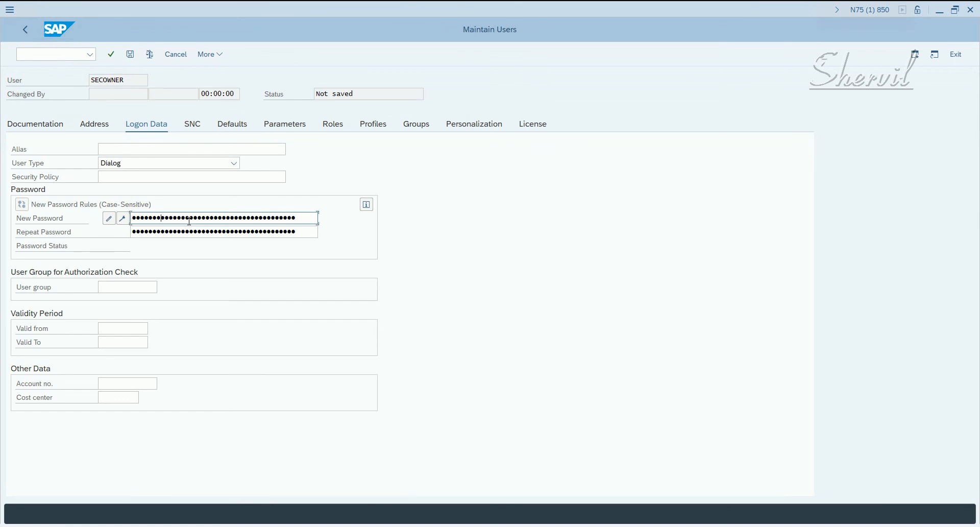
key(Tab)
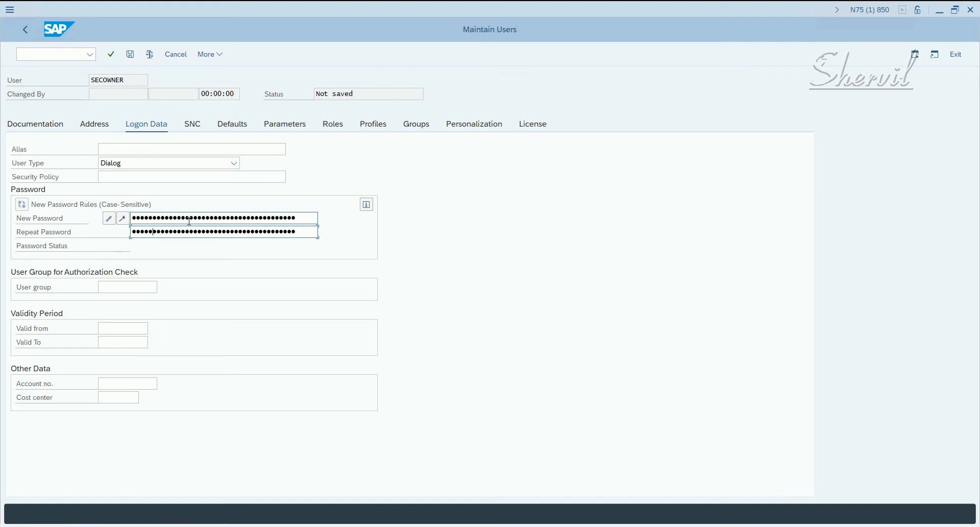
key(Return)
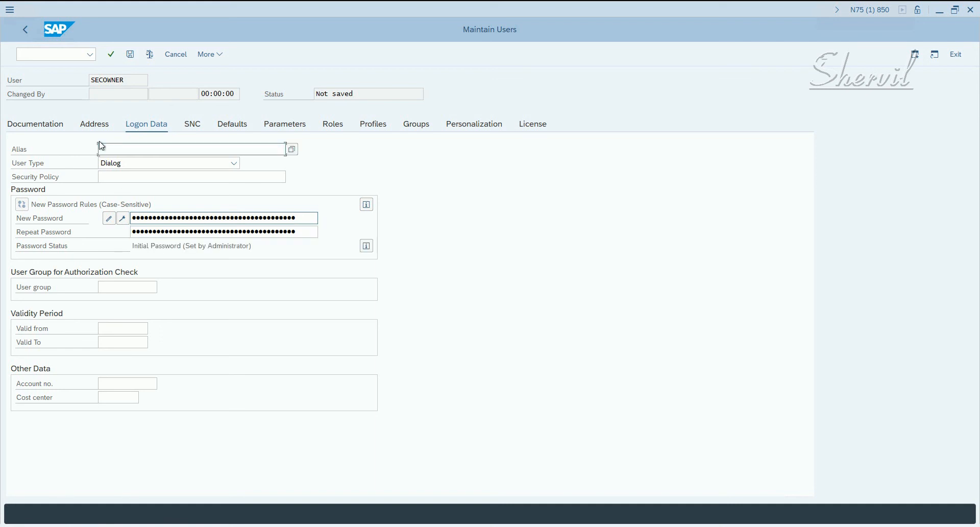
Change the last name in the address data of SECOWNER to Security Roles Owner and save the user.
click(101, 125)
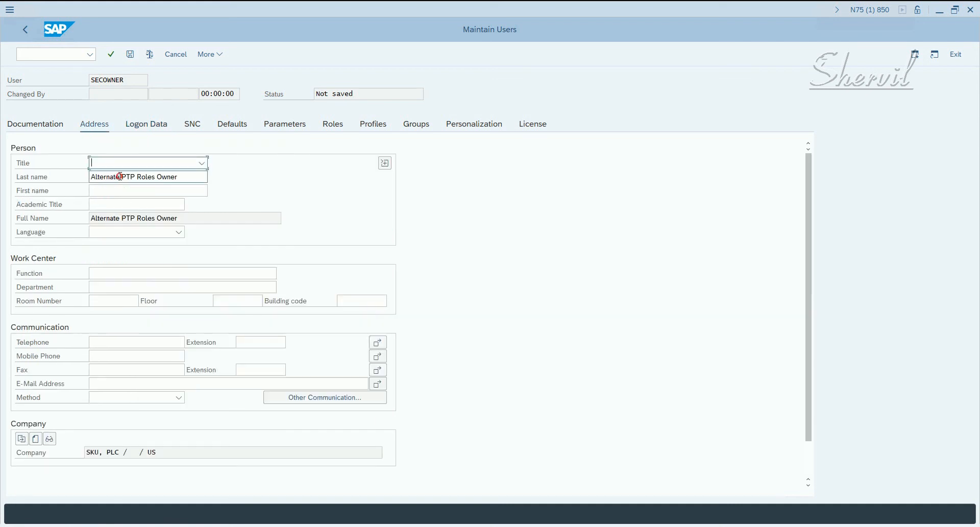
drag(135, 177, 79, 180)
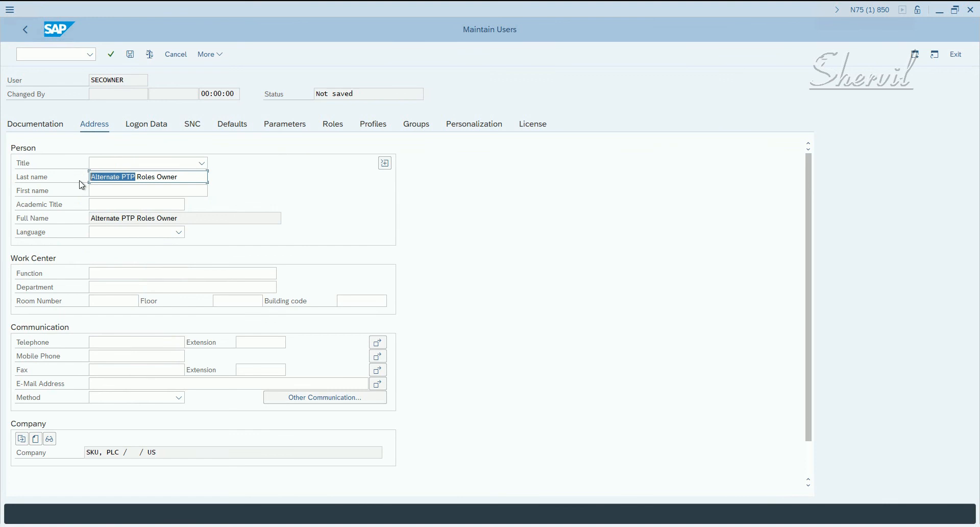
text(Security)
key(Return)
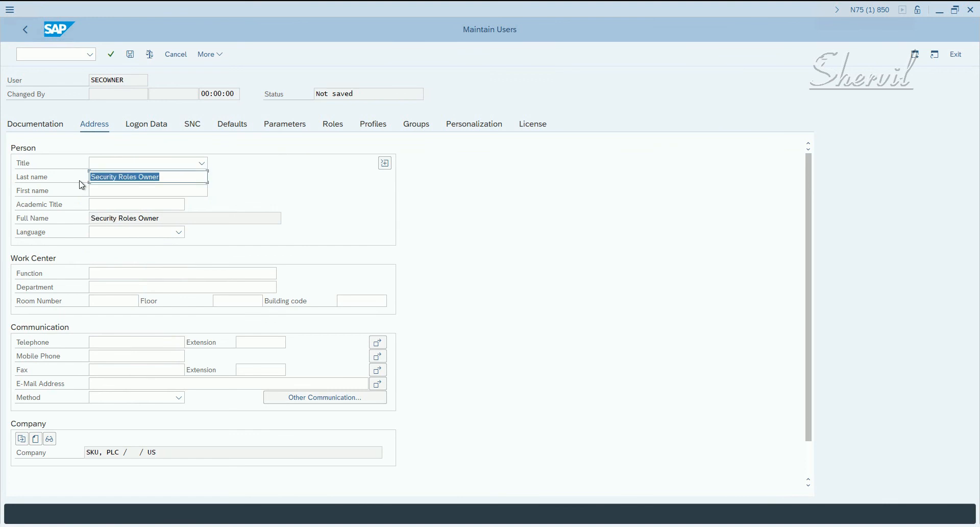
click(130, 54)
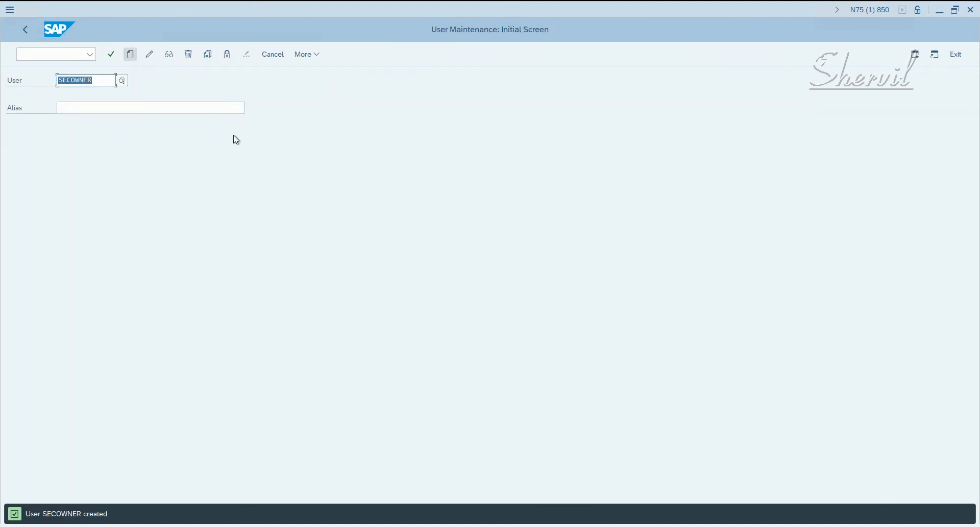
Copy the user SECOWNER to a new user ALTSECOWNER, including the address data.
click(208, 54)
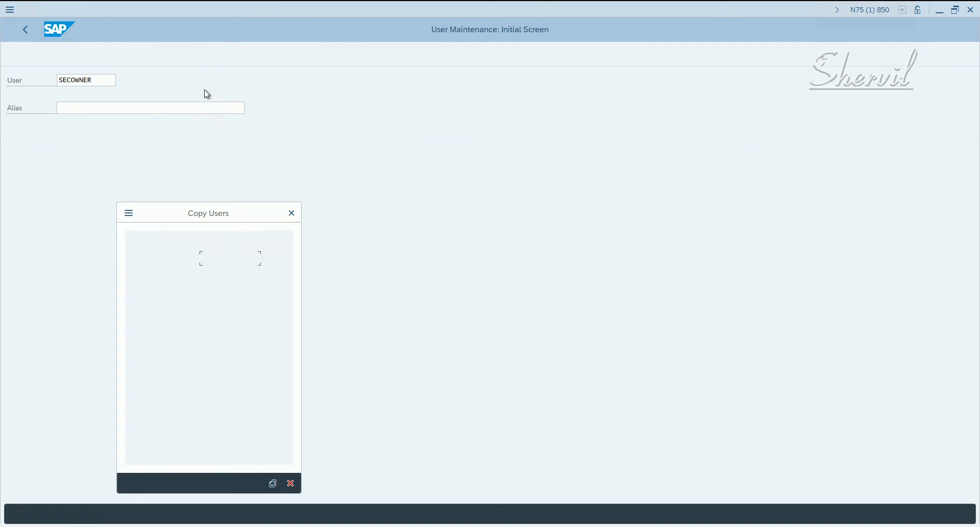
click(204, 257)
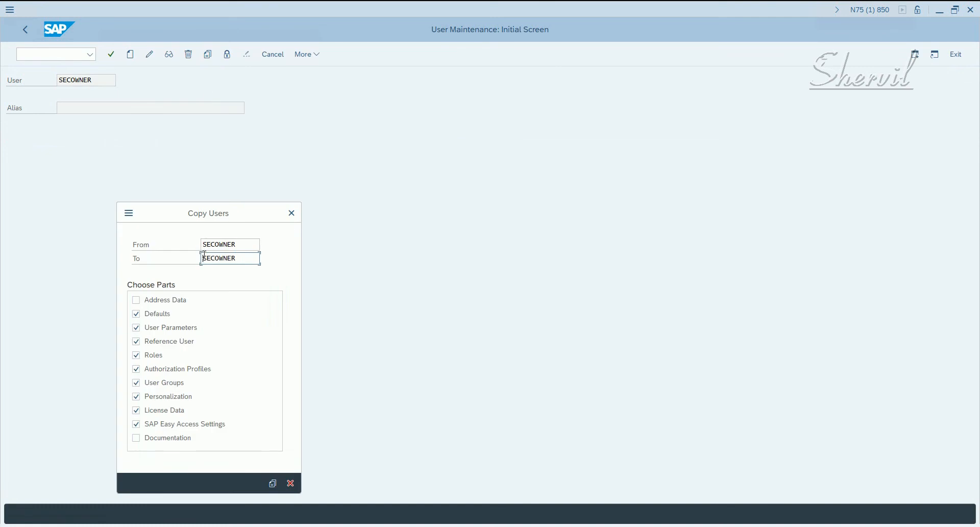
text(ALT)
click(184, 300)
click(273, 483)
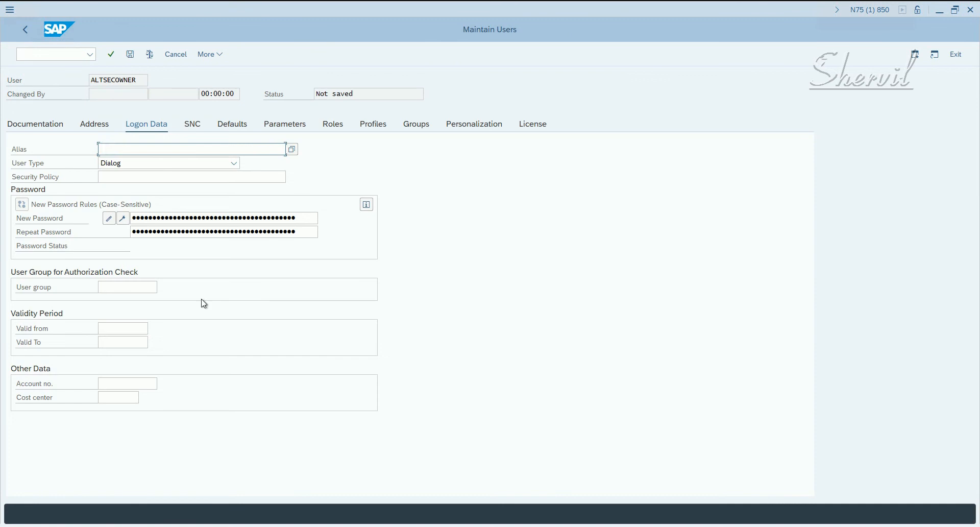
Enter and repeat the initial password in the logon data of ALTSECOWNER and confirm it.
click(155, 220)
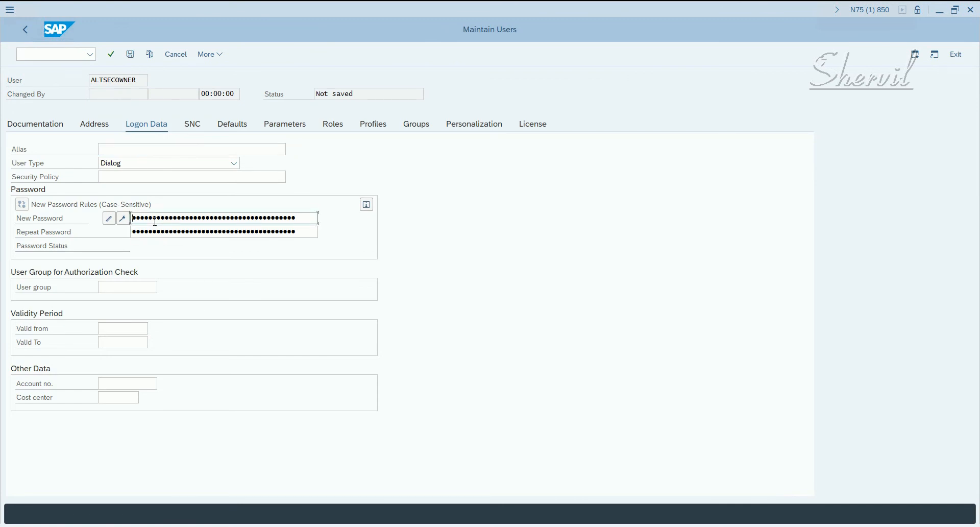
key(Tab)
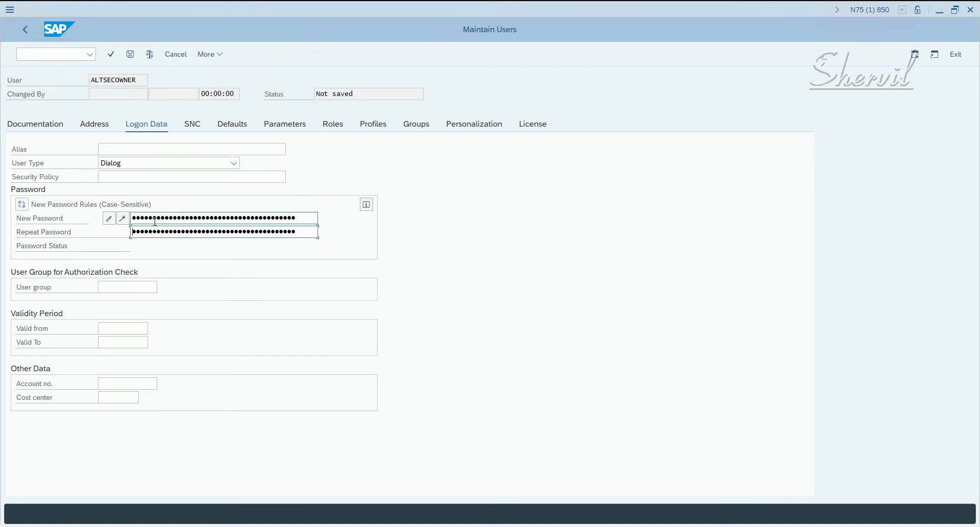
key(Return)
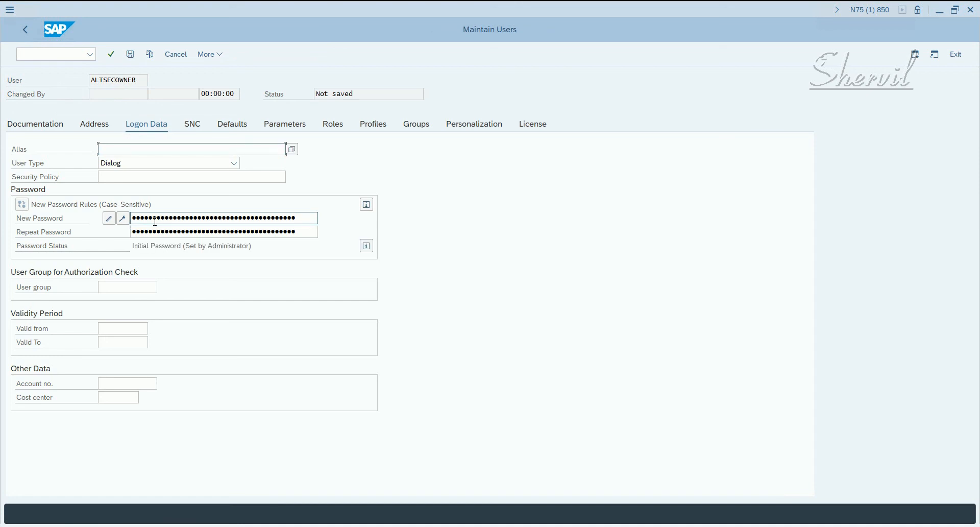
Change the last name in the address data of ALTSECOWNER to Alternate Security Roles Owner and save the user.
click(95, 126)
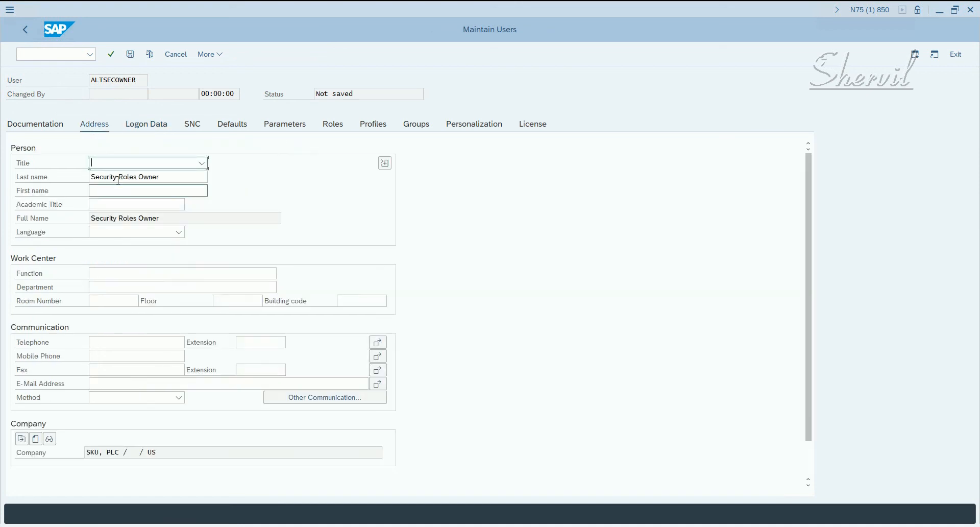
drag(117, 179, 99, 177)
click(92, 176)
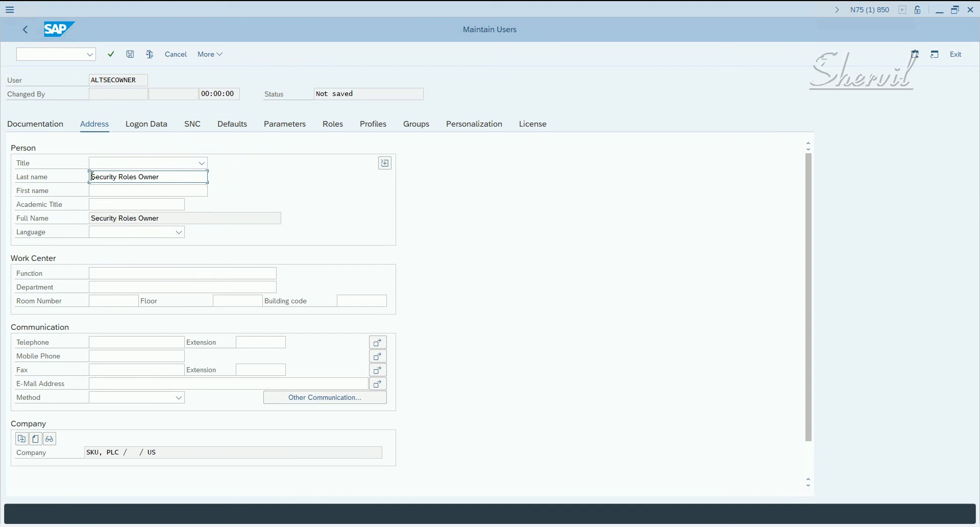
text(Alternate)
key(Return)
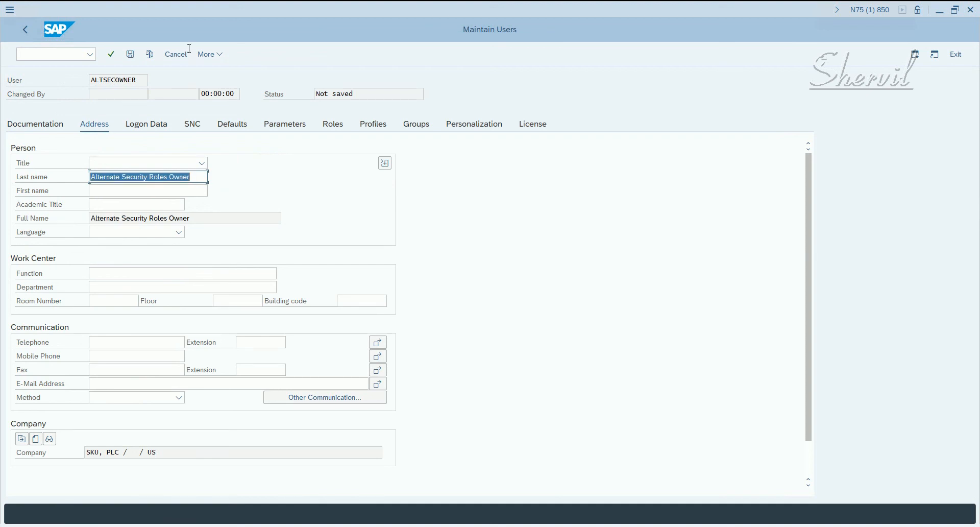
click(130, 54)
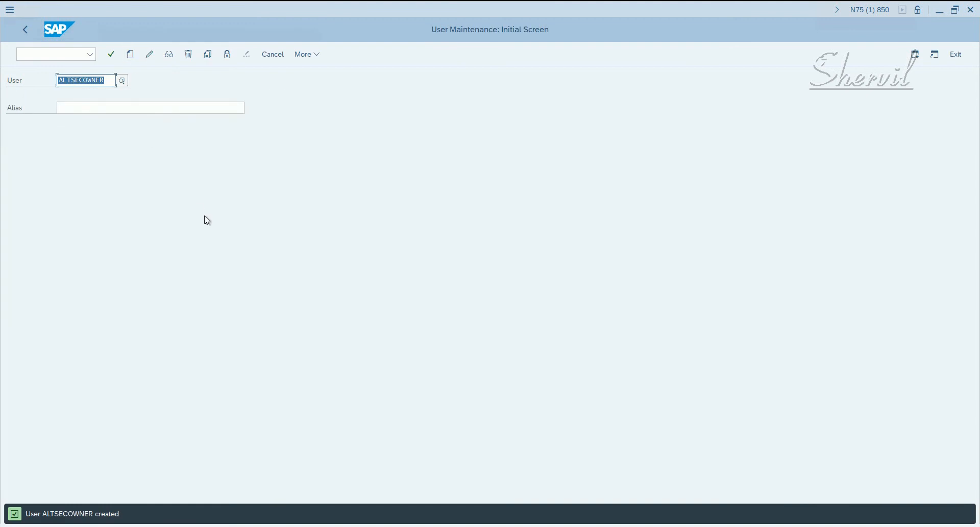
Display the user ALTSECOWNER, review its role assignments and leave the display.
click(173, 55)
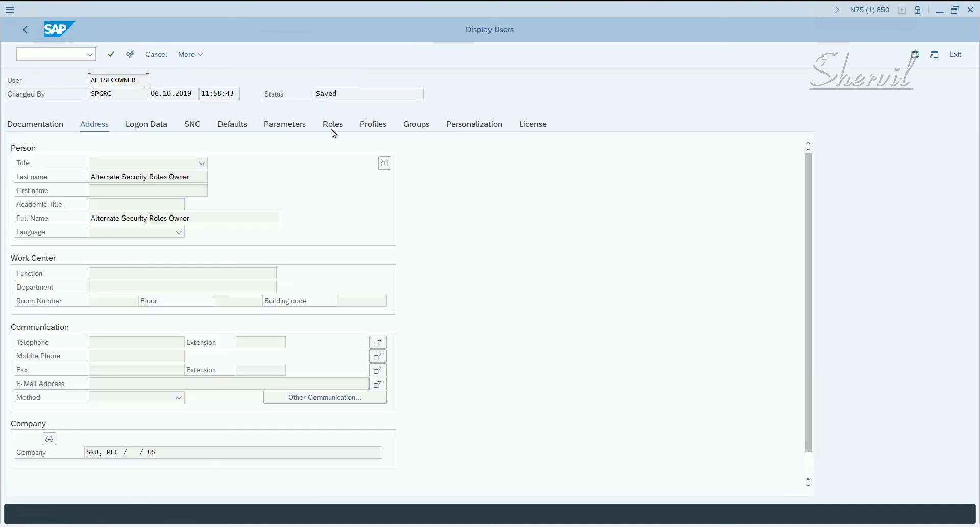
click(333, 124)
click(138, 213)
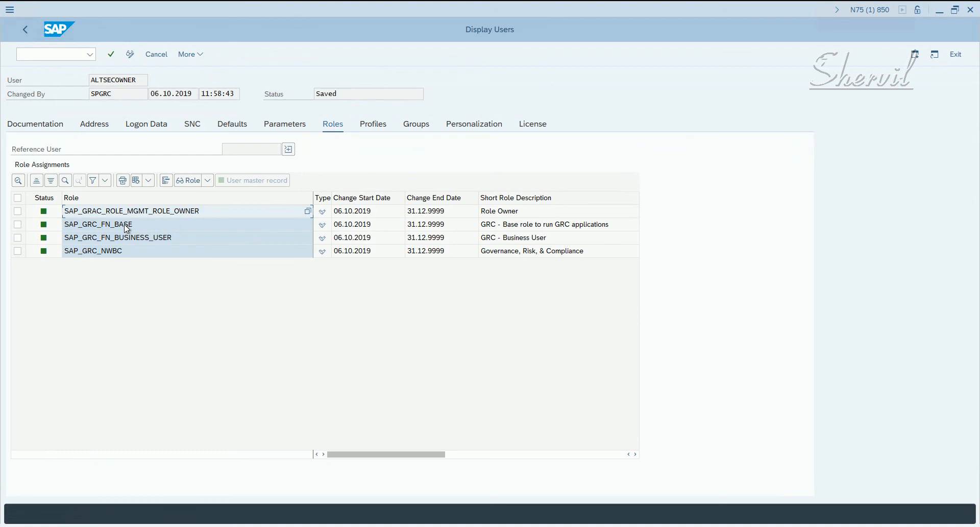
click(88, 228)
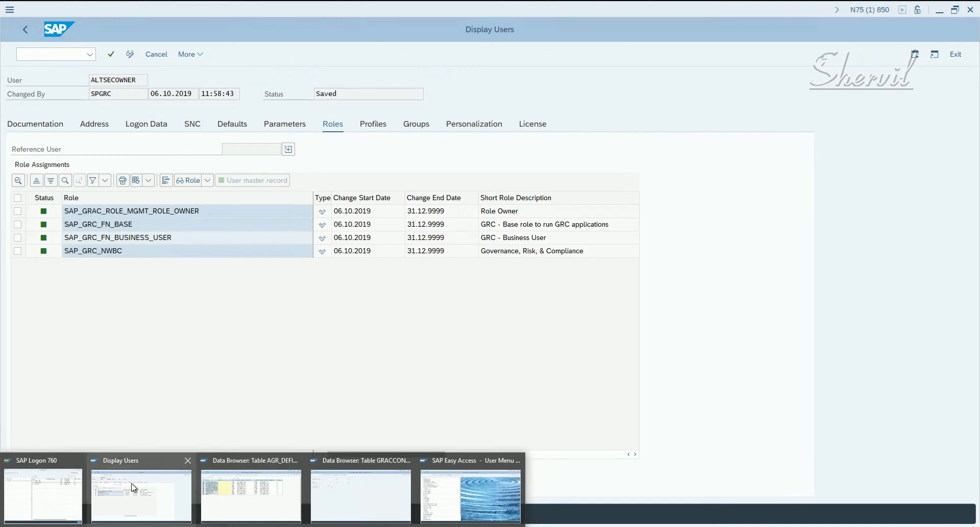
click(133, 486)
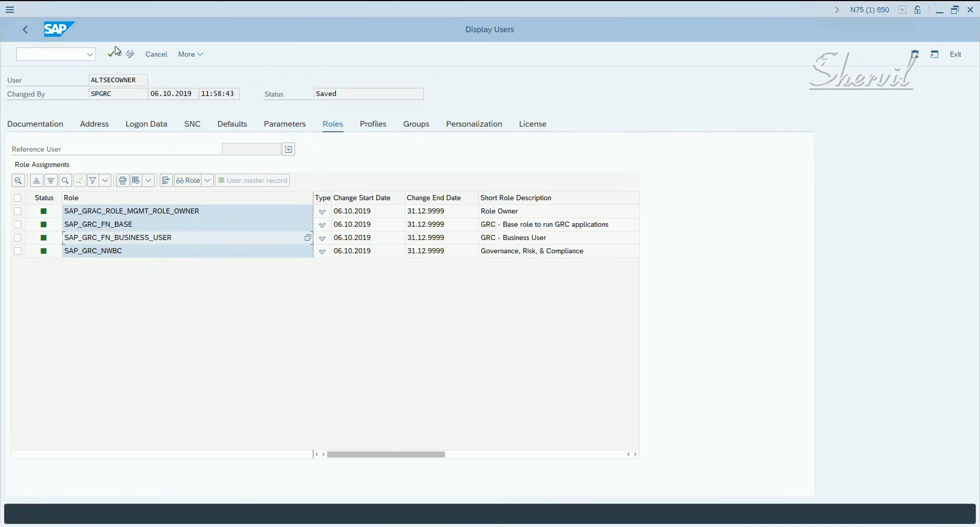
click(25, 31)
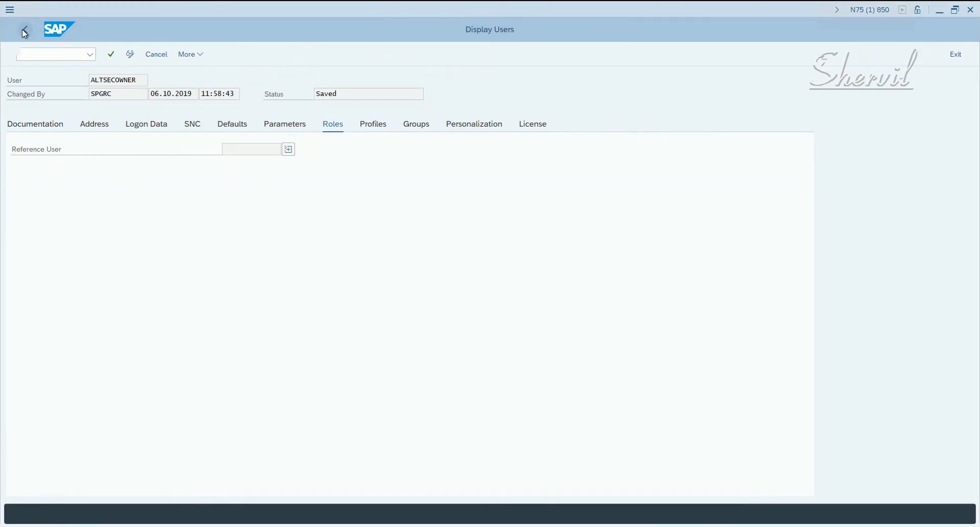